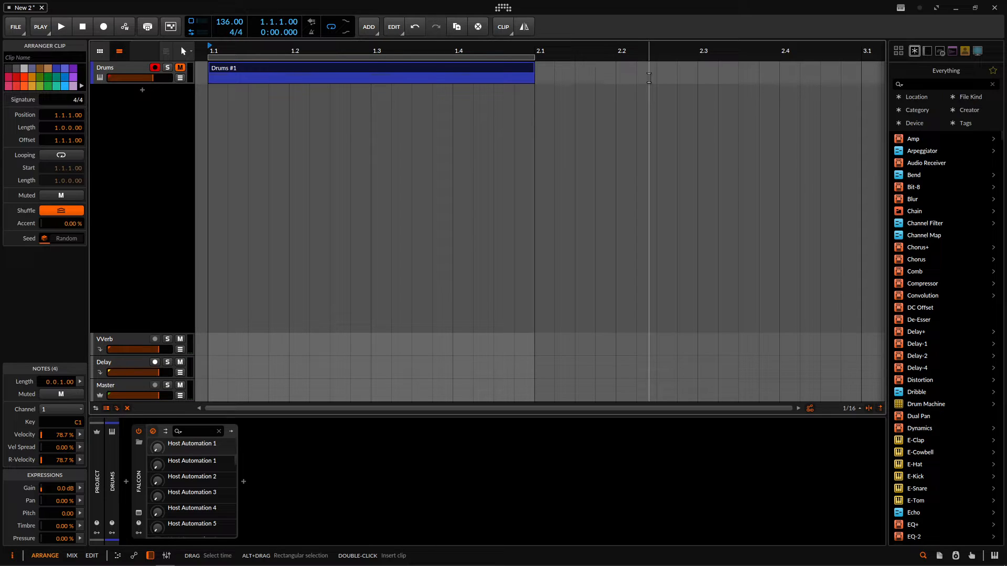
- View the project in the Mix and Edit layouts and return to the Arrange layout
{"action": "left_click", "coordinate": [72, 555]}
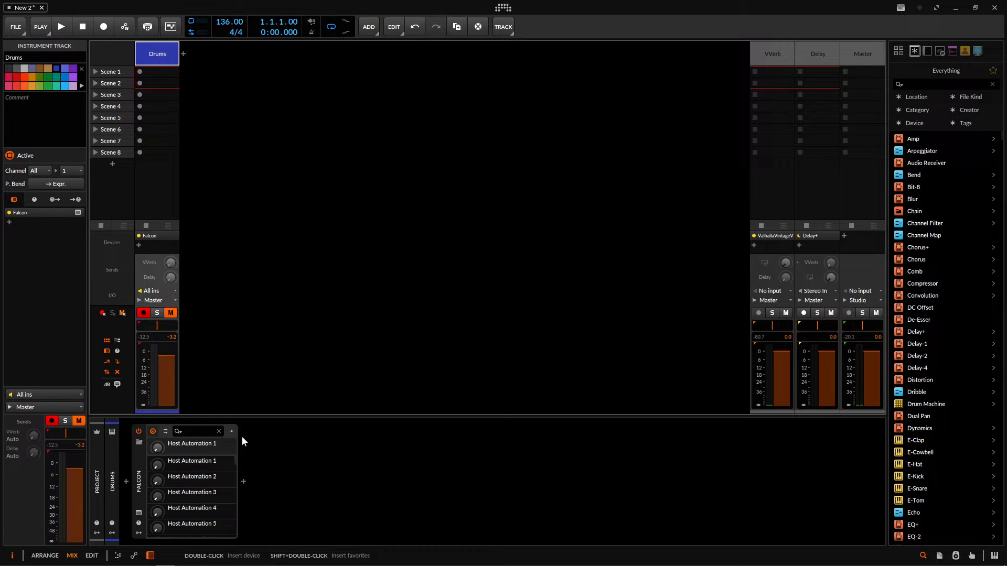
{"action": "left_click", "coordinate": [92, 555]}
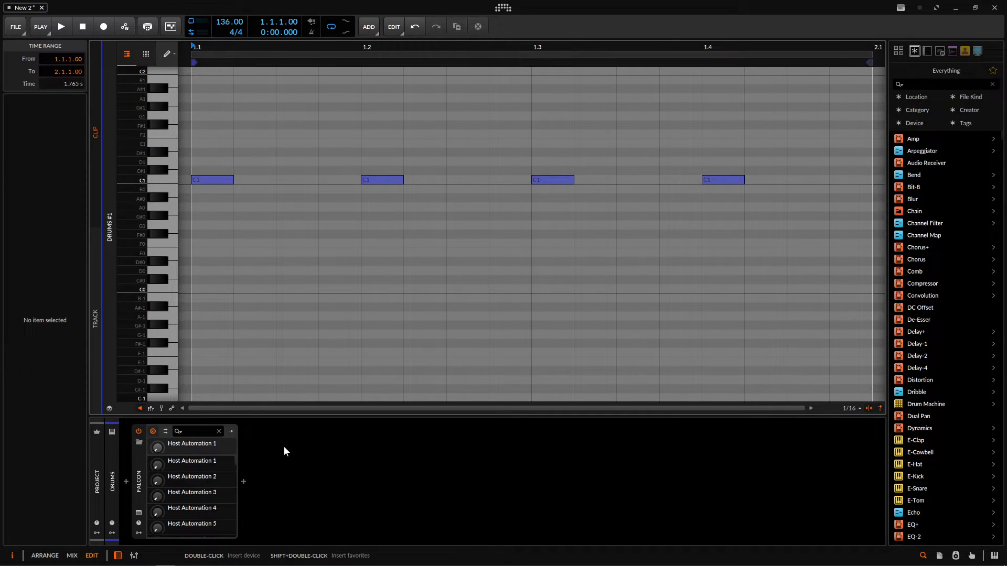
{"action": "left_click", "coordinate": [46, 556]}
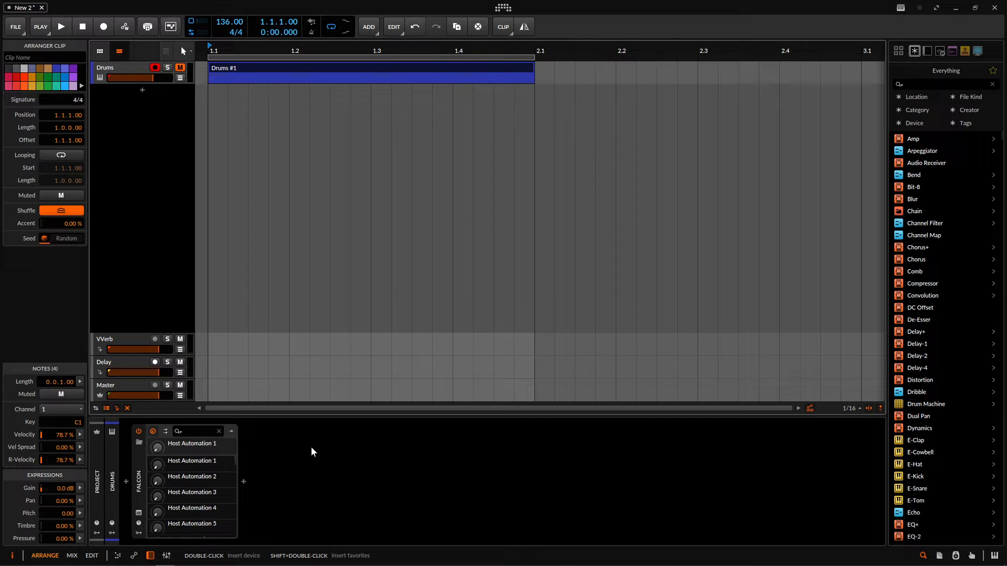
- Add an instrument track below Drums with the Hive synth loaded and raise the track's volume slightly
{"action": "left_click", "coordinate": [142, 89]}
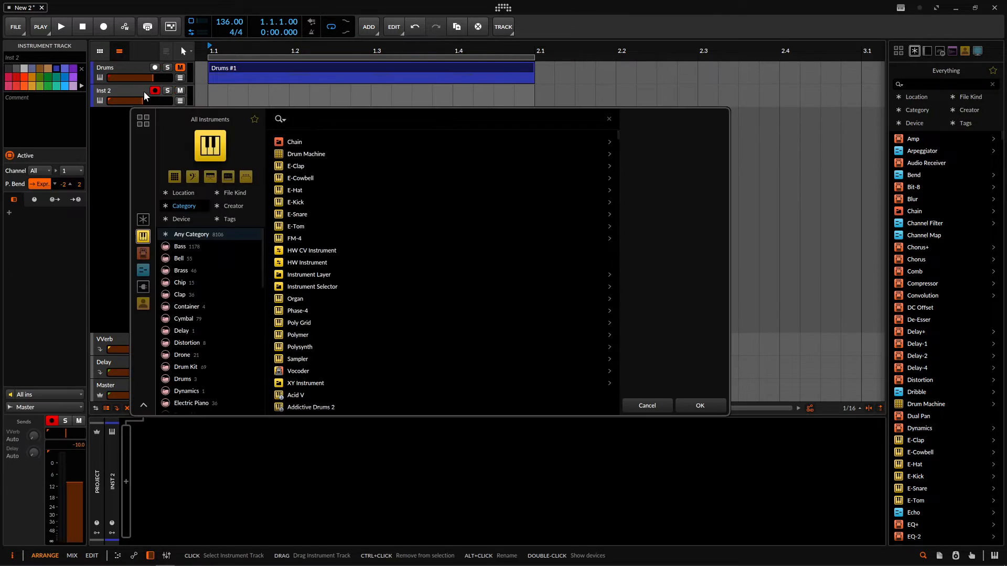
{"action": "type", "text": "hive"}
{"action": "key", "text": "Return"}
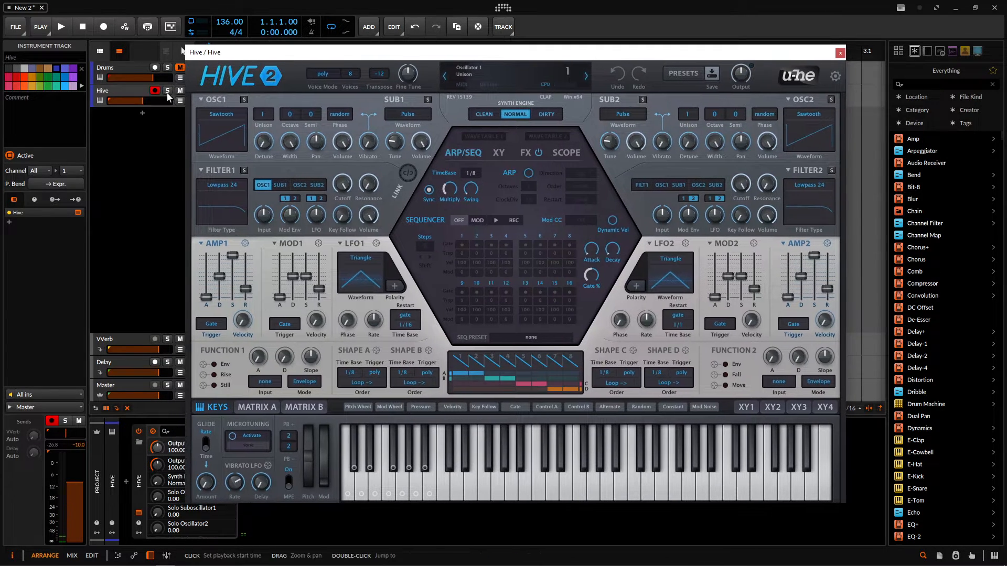
{"action": "left_click_drag", "start_coordinate": [142, 101], "coordinate": [155, 102]}
- Set Oscillator 1 in Hive to 5 unison voices with a detune of 9.00
{"action": "left_click_drag", "start_coordinate": [266, 117], "coordinate": [266, 107]}
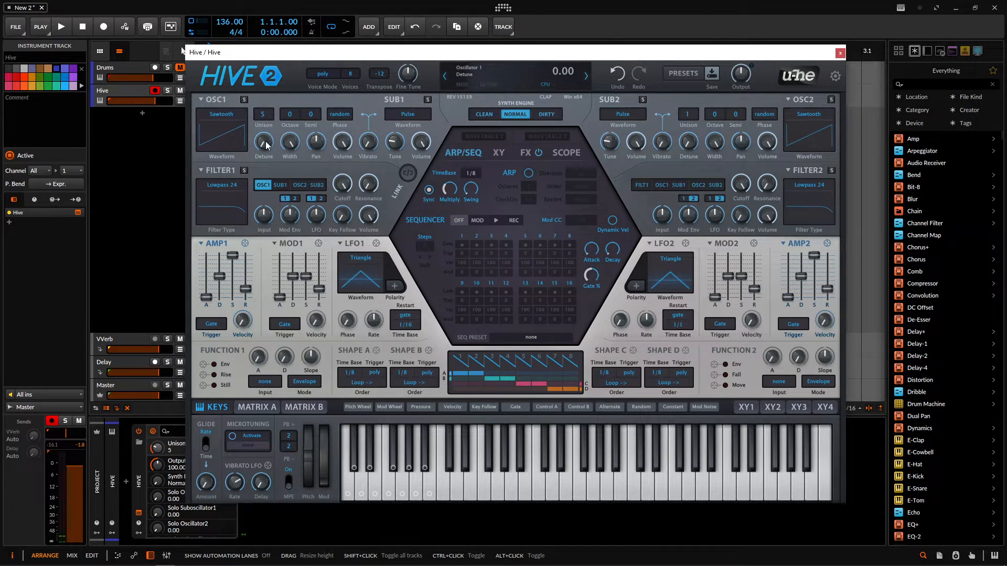
{"action": "left_click_drag", "start_coordinate": [267, 145], "coordinate": [262, 145]}
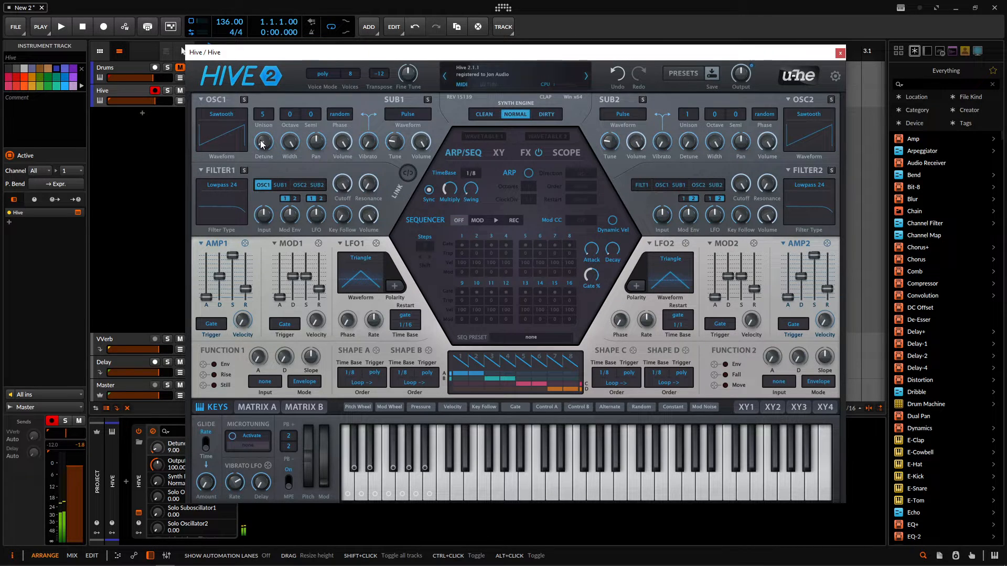
{"action": "left_click_drag", "start_coordinate": [423, 51], "coordinate": [444, 54]}
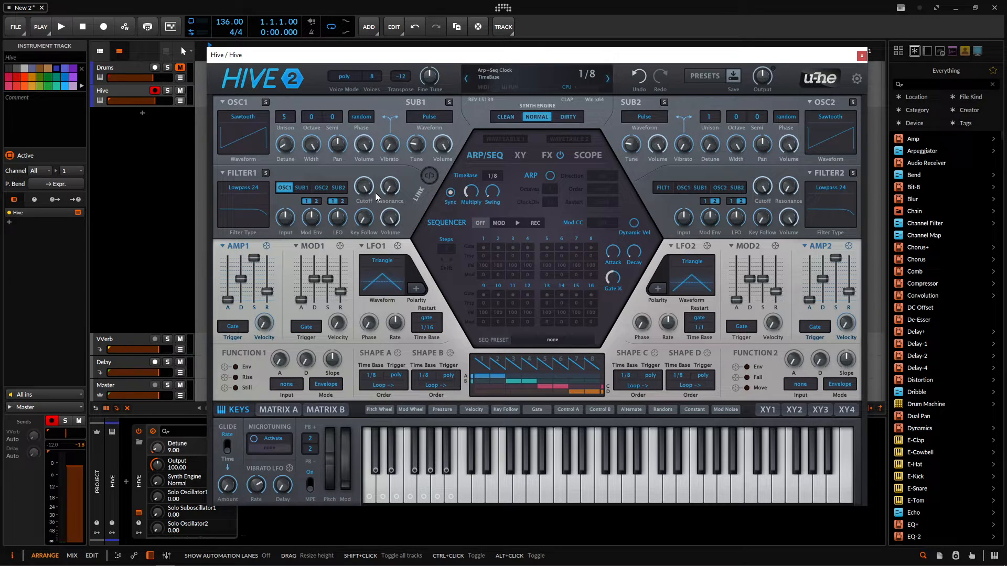
- Raise Hive's Filter 1 cutoff to 150.00 and show the Hive track's automation lane
{"action": "left_click_drag", "start_coordinate": [364, 192], "coordinate": [364, 162]}
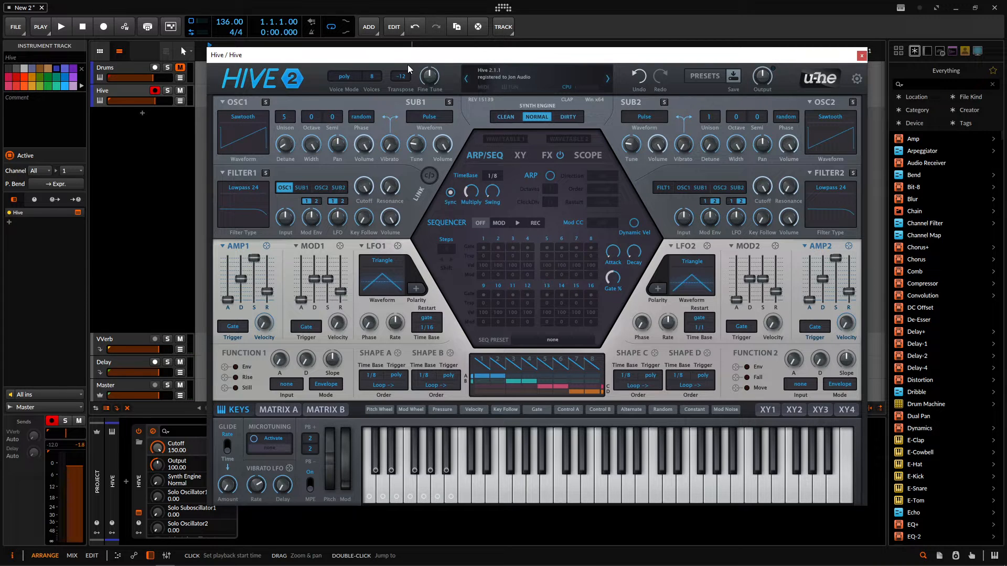
{"action": "left_click_drag", "start_coordinate": [396, 60], "coordinate": [447, 84]}
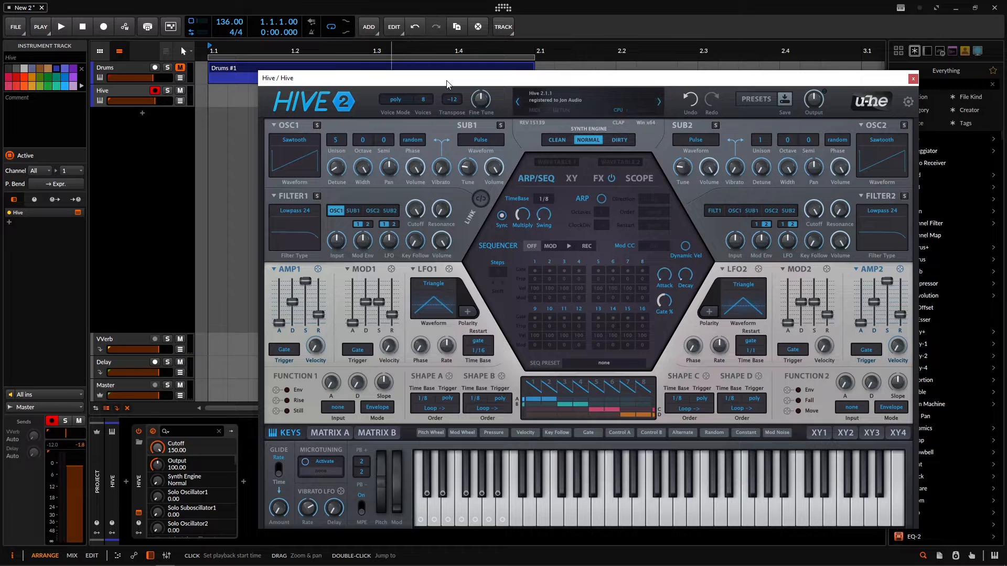
{"action": "left_click", "coordinate": [180, 101]}
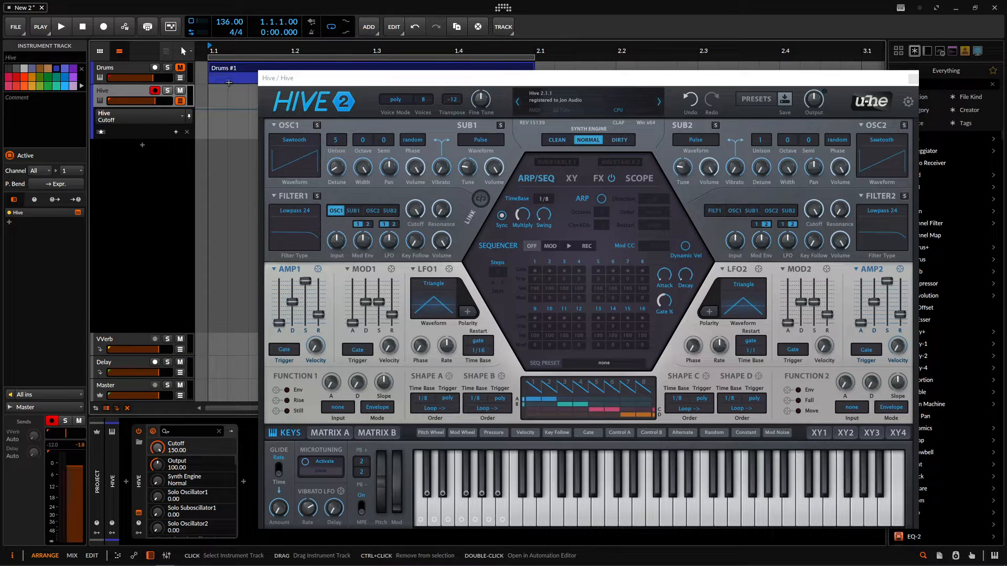
- Switch the automation lane to Oscillator 1 detune and pan in turn, finishing on Filter 1 cutoff set to 122.00, and close Hive's window
{"action": "left_click_drag", "start_coordinate": [413, 210], "coordinate": [415, 243]}
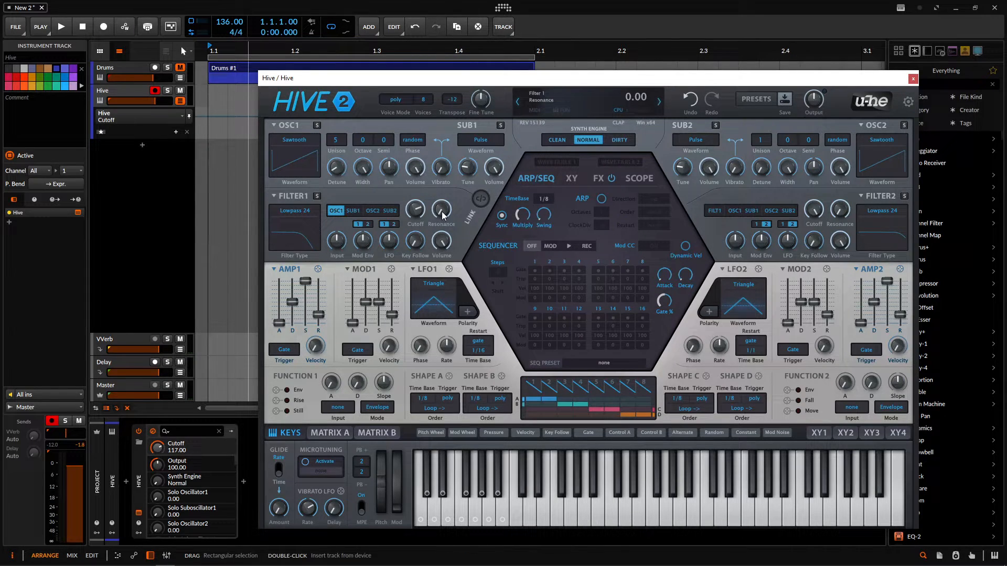
{"action": "left_click", "coordinate": [334, 173]}
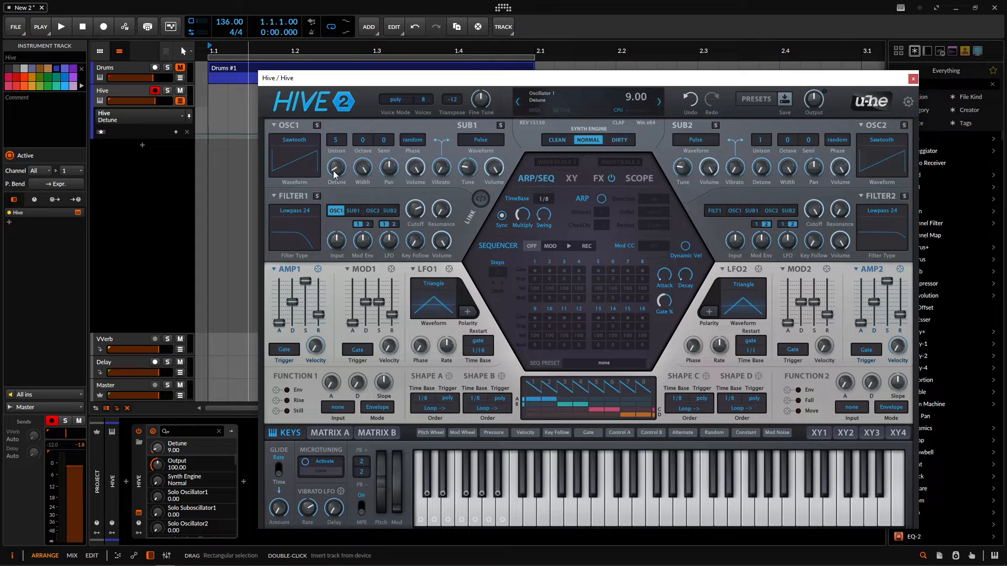
{"action": "left_click", "coordinate": [390, 172]}
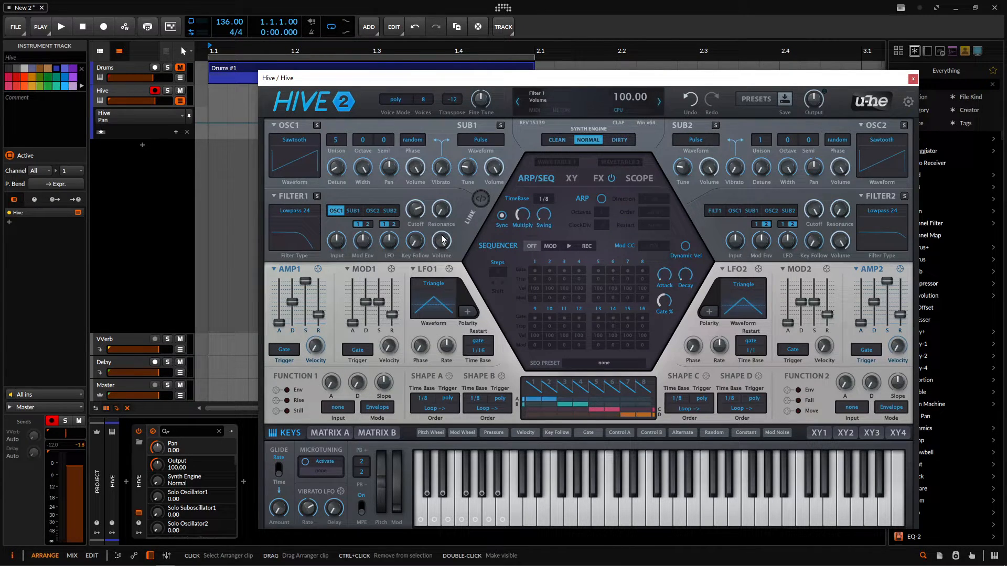
{"action": "left_click", "coordinate": [419, 216]}
{"action": "left_click_drag", "start_coordinate": [418, 216], "coordinate": [418, 212]}
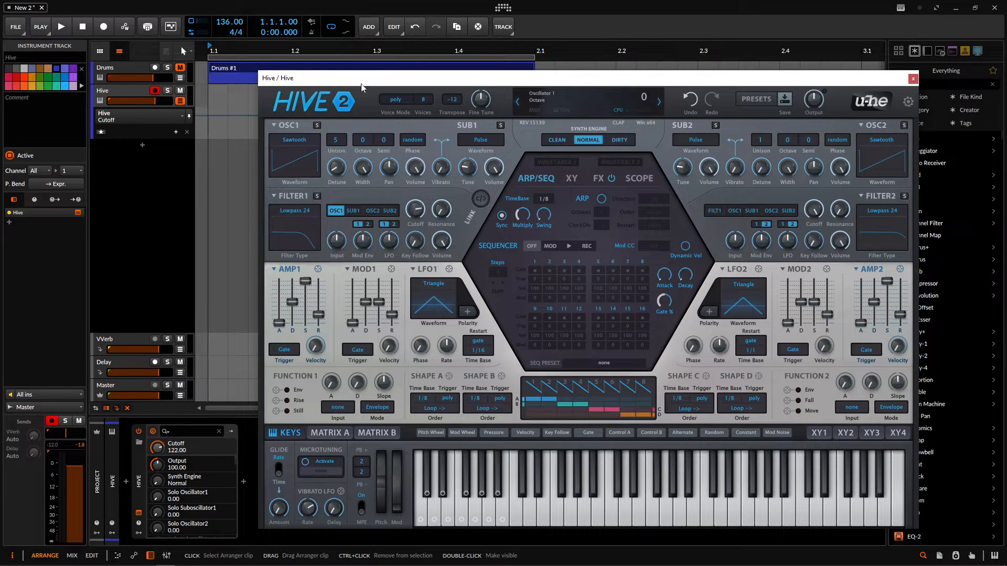
{"action": "left_click", "coordinate": [913, 79]}
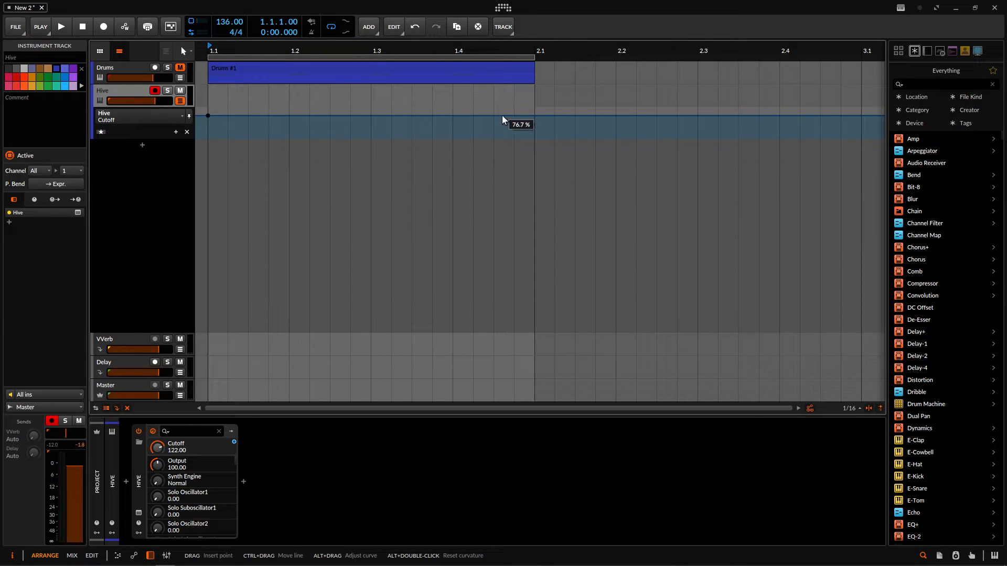
- Add Cutoff automation points near beat 1.4 and at 2.1, raise the one near 1.4 to 100%, and hide the lane
{"action": "left_click", "coordinate": [453, 115]}
{"action": "left_click", "coordinate": [537, 115]}
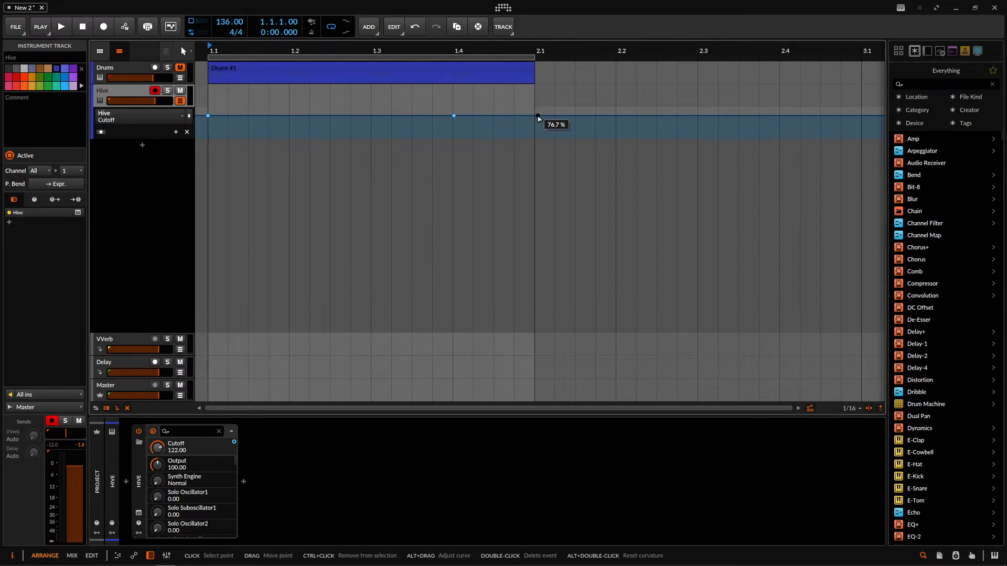
{"action": "left_click_drag", "start_coordinate": [453, 115], "coordinate": [453, 109]}
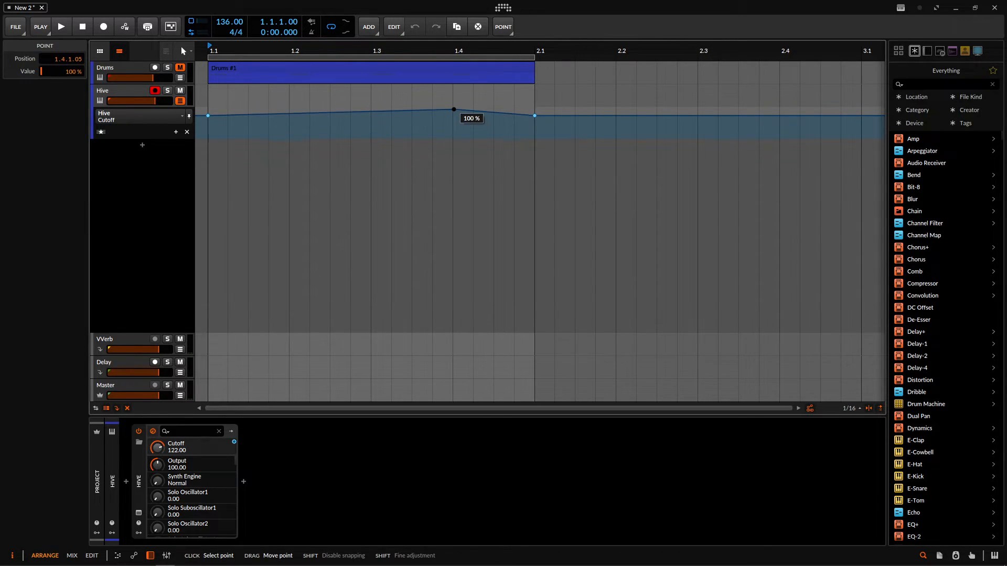
{"action": "left_click", "coordinate": [106, 96]}
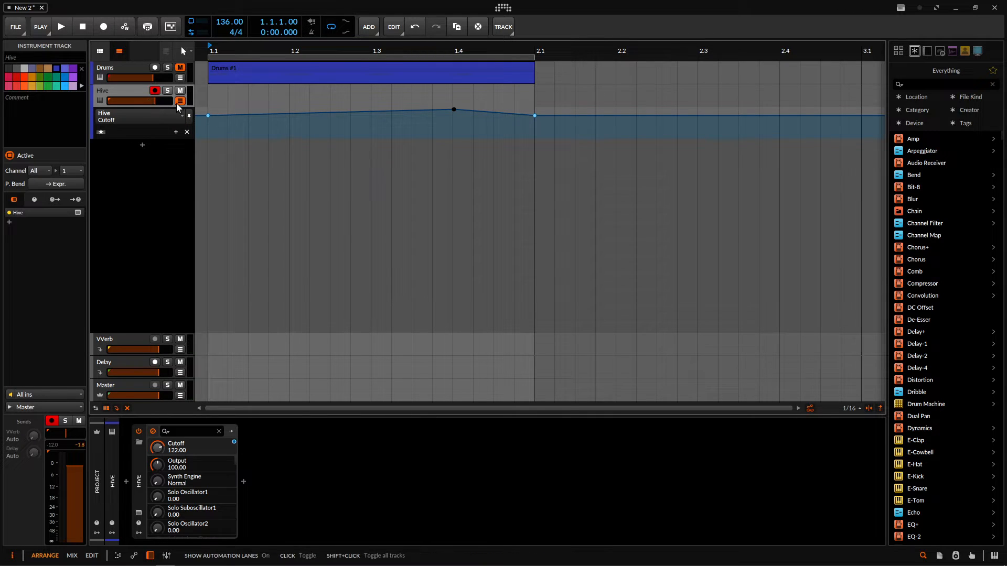
{"action": "left_click", "coordinate": [178, 101]}
- Create a one-bar clip on the Hive track and draw a C#2 note across its full length
{"action": "left_click", "coordinate": [212, 92]}
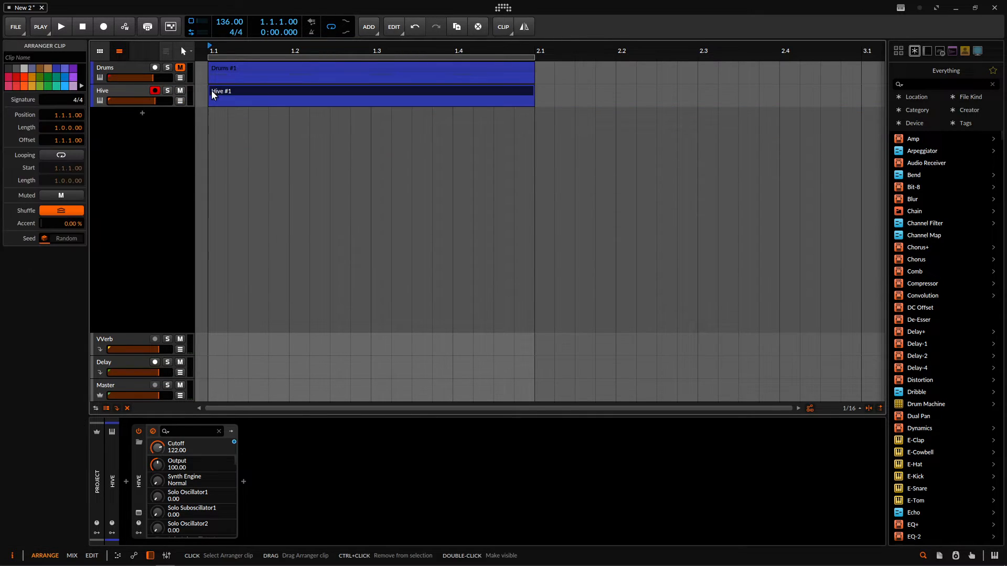
{"action": "double_click", "coordinate": [267, 95]}
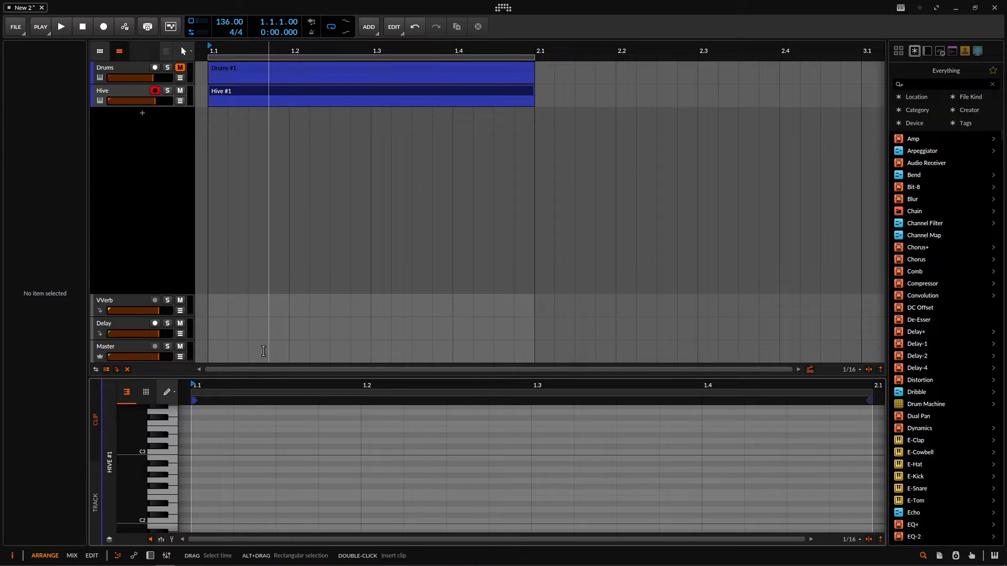
{"action": "mouse_move", "coordinate": [198, 513]}
{"action": "left_mouse_down"}
{"action": "mouse_move", "coordinate": [614, 467]}
{"action": "mouse_move", "coordinate": [893, 473]}
{"action": "mouse_move", "coordinate": [866, 474]}
{"action": "left_mouse_up"}
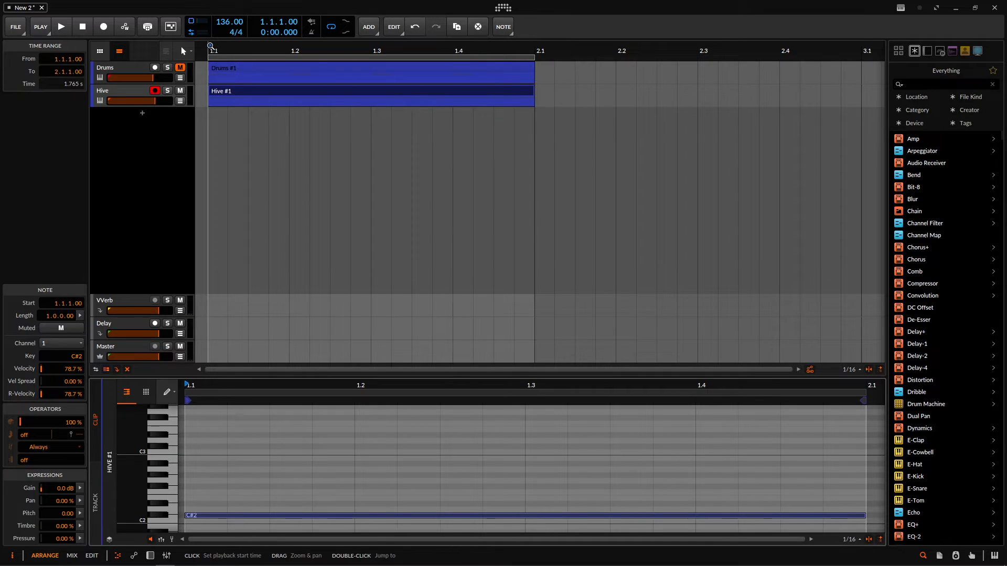
- Play back the Hive clip with the track's Cutoff automation lane shown, and stop playback
{"action": "key", "text": "space"}
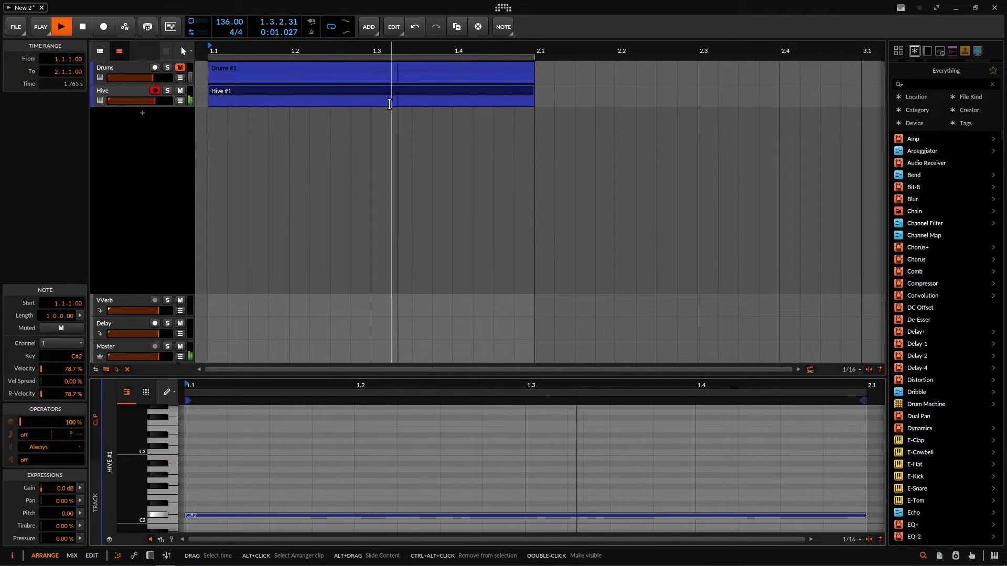
{"action": "left_click", "coordinate": [180, 101]}
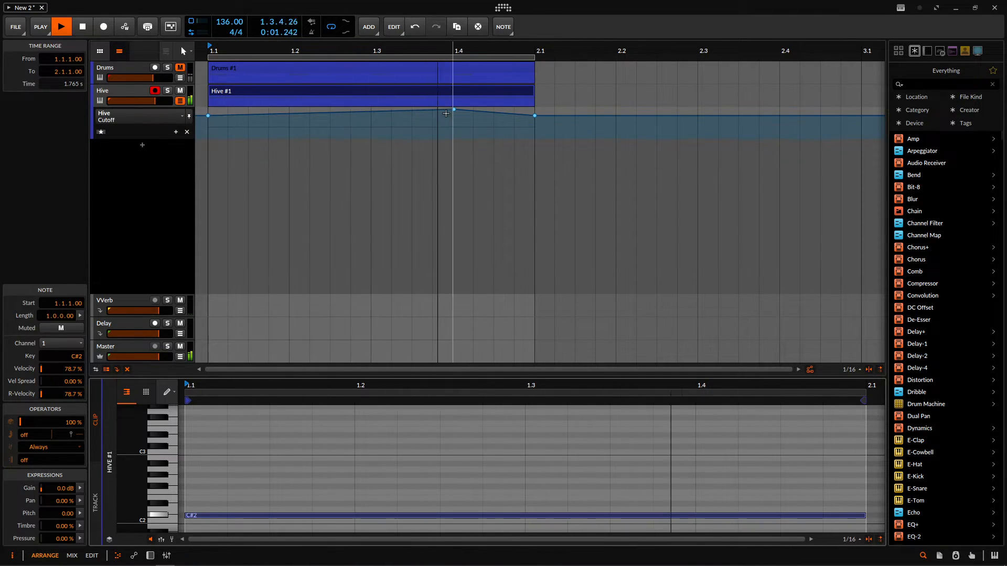
{"action": "key", "text": "space"}
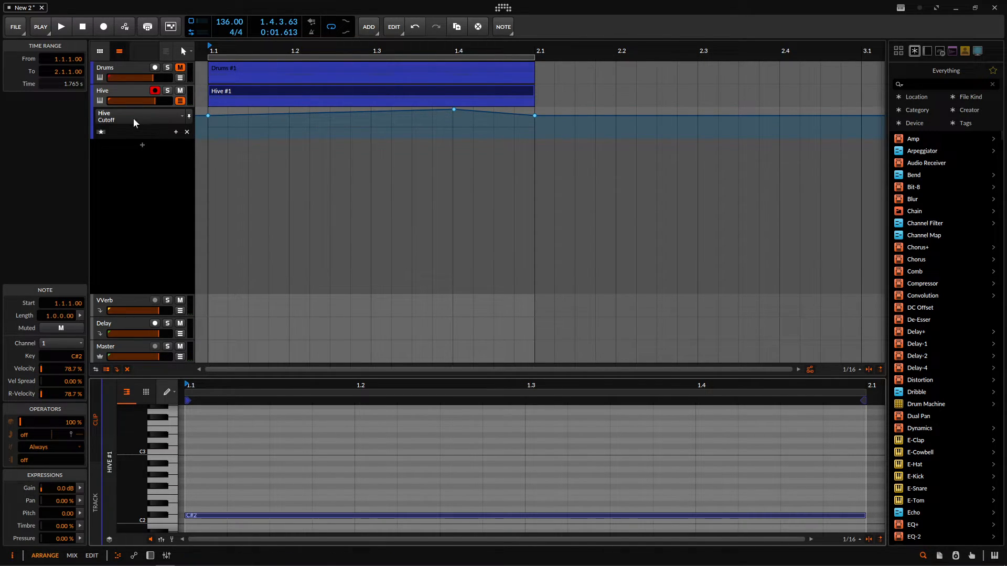
- Show Hive's Filter 1 resonance in the automation lane and make the lane taller
{"action": "left_click", "coordinate": [128, 93]}
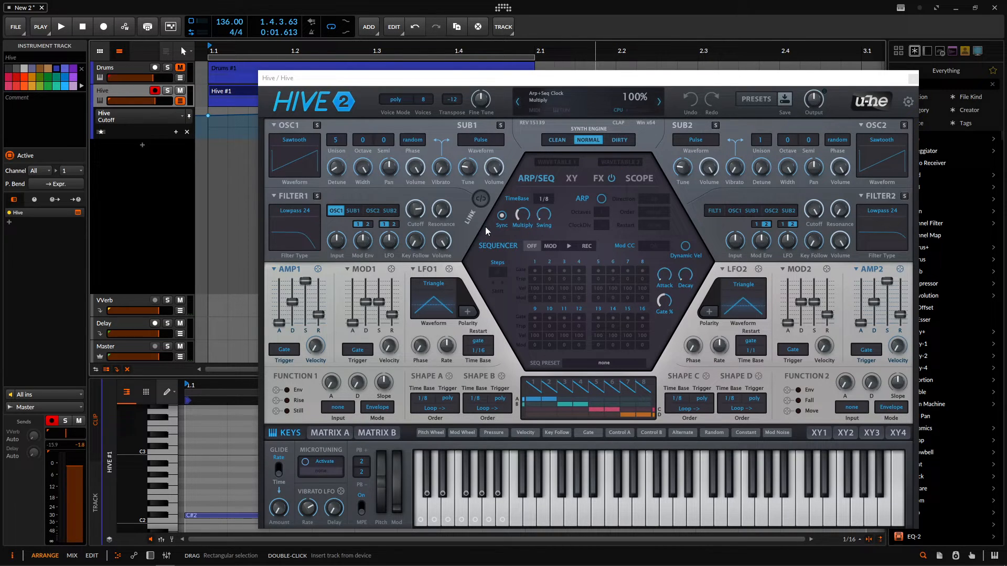
{"action": "left_click", "coordinate": [444, 210]}
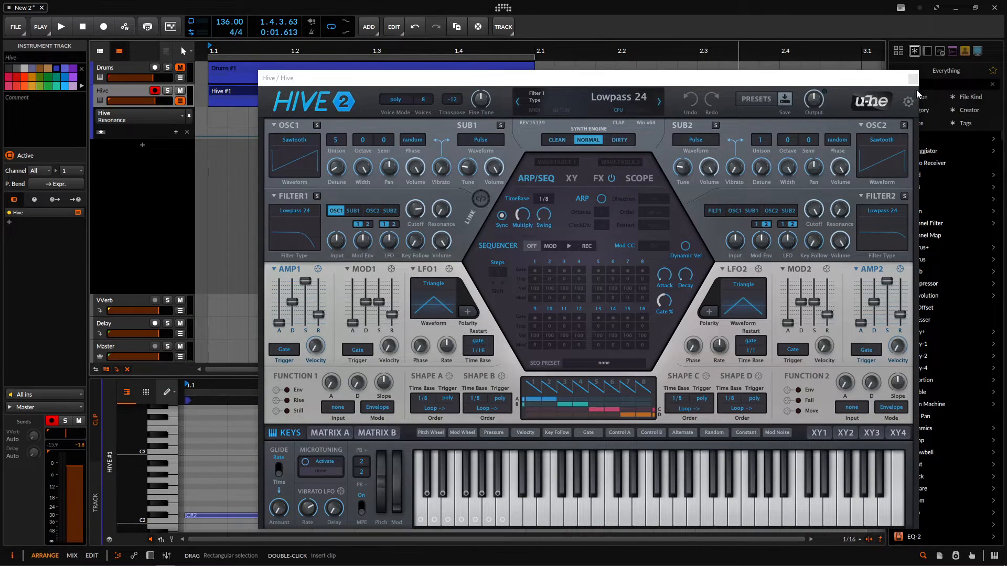
{"action": "left_click", "coordinate": [913, 78]}
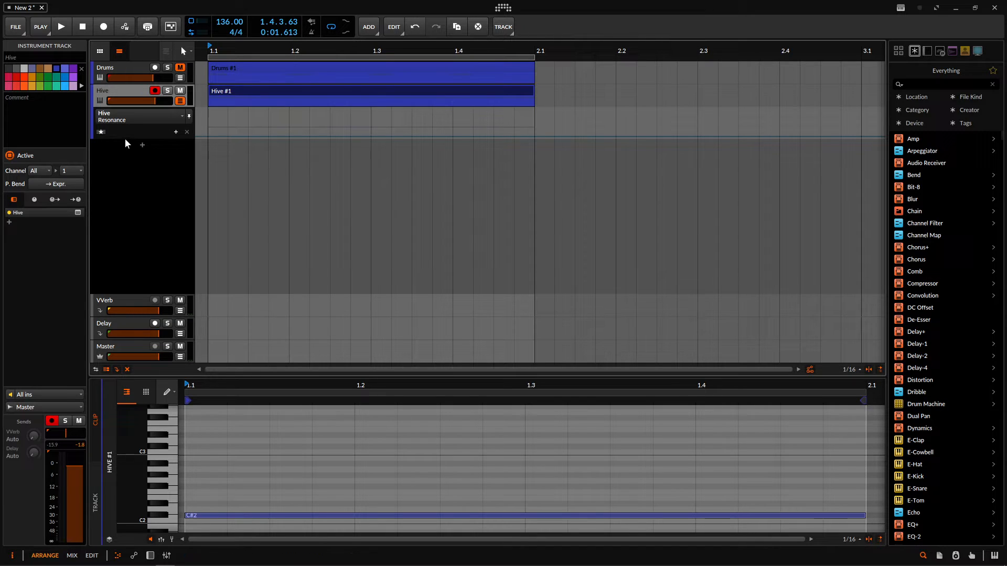
{"action": "left_click_drag", "start_coordinate": [124, 137], "coordinate": [124, 174]}
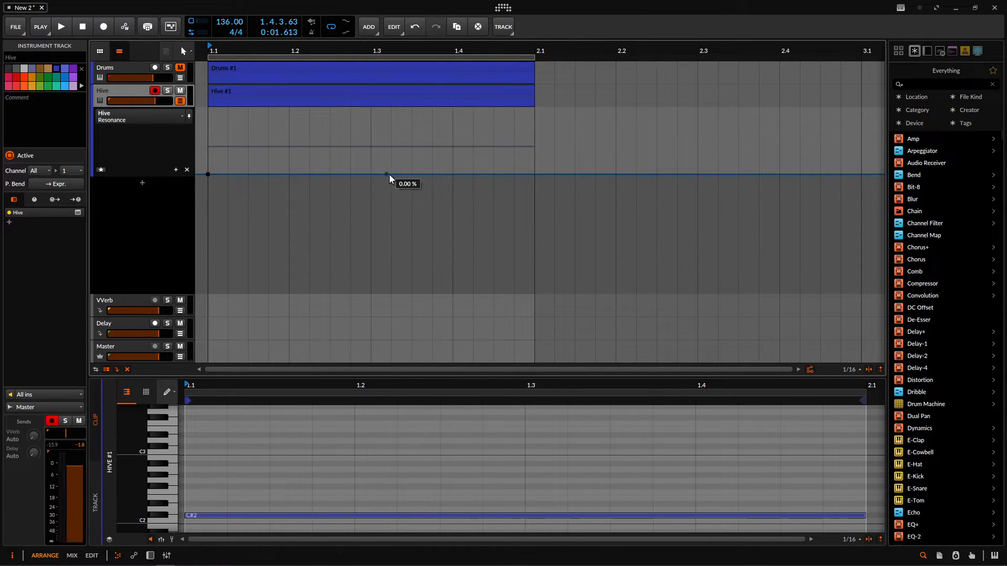
- Add Resonance automation points at 1.3 and 2.1, and raise the point at 1.3 to 71.3%
{"action": "left_click", "coordinate": [373, 145]}
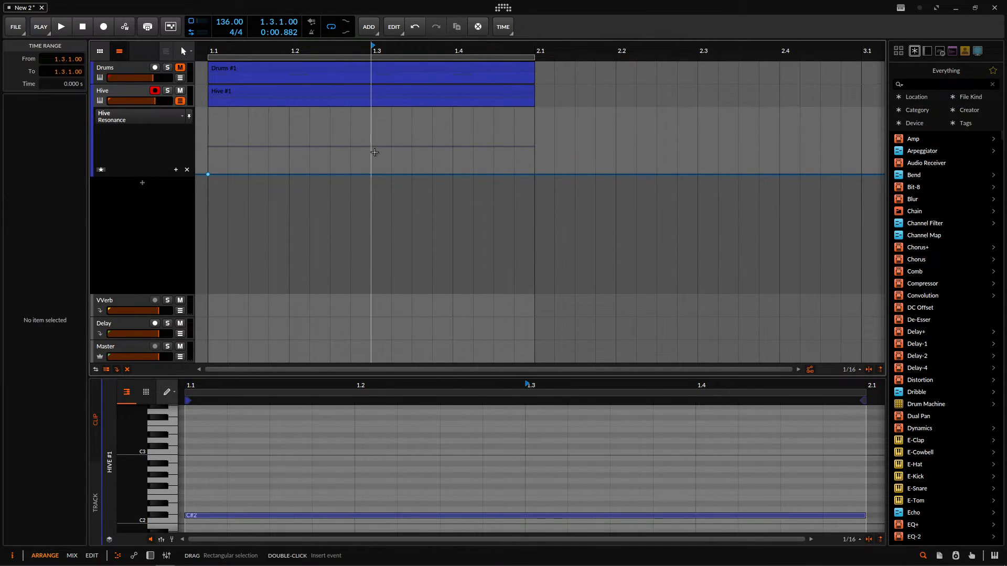
{"action": "double_click", "coordinate": [371, 174]}
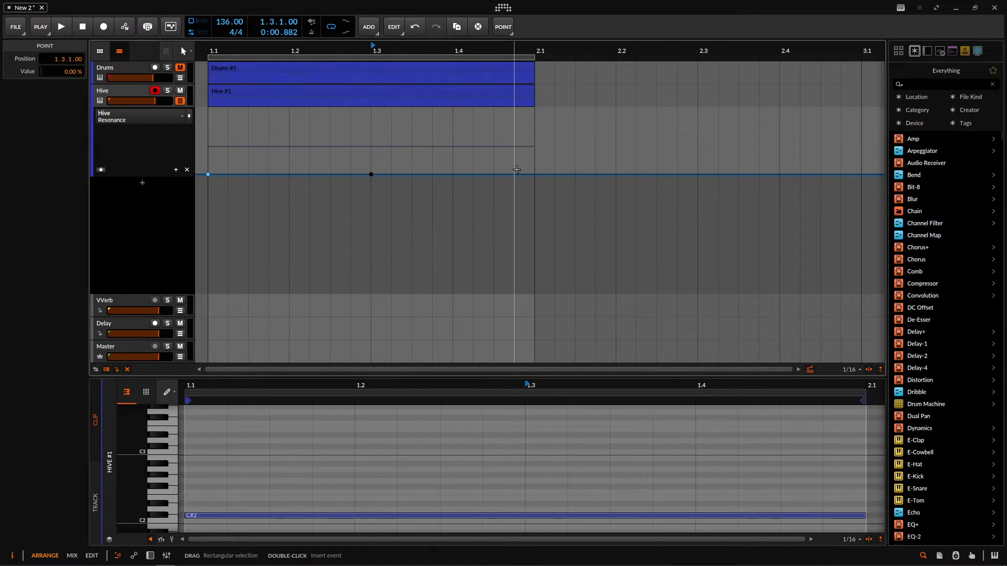
{"action": "left_click", "coordinate": [534, 175]}
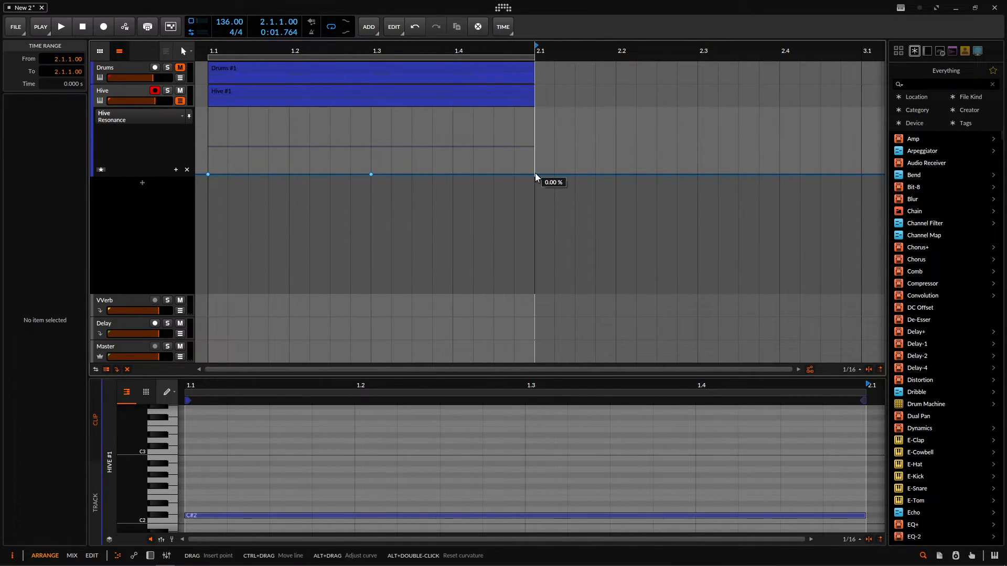
{"action": "double_click", "coordinate": [535, 174]}
{"action": "left_click_drag", "start_coordinate": [371, 174], "coordinate": [371, 127]}
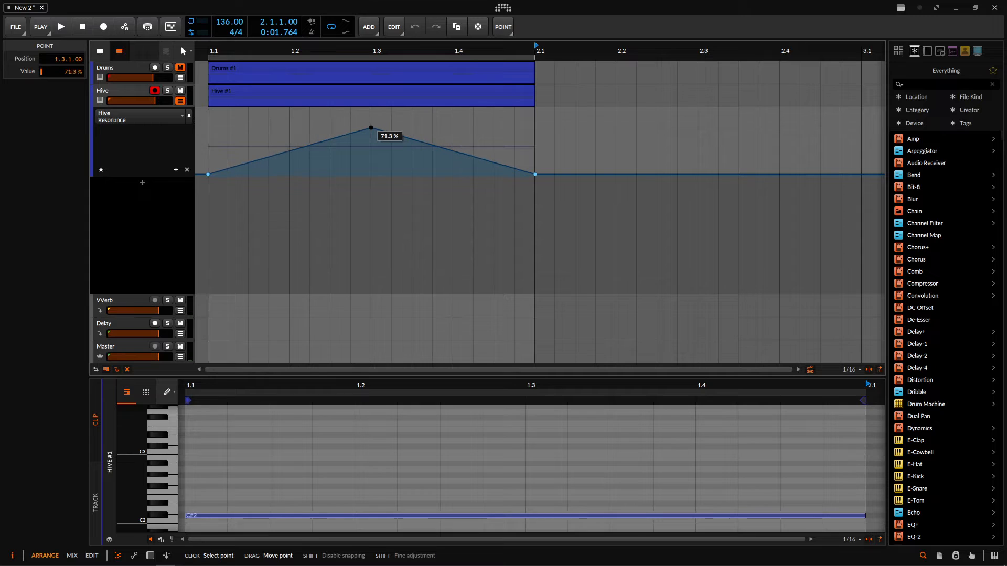
- View Hive's plug-in window while playing the arrangement from 1.1, stop playback, and close the plug-in window
{"action": "left_click", "coordinate": [125, 93]}
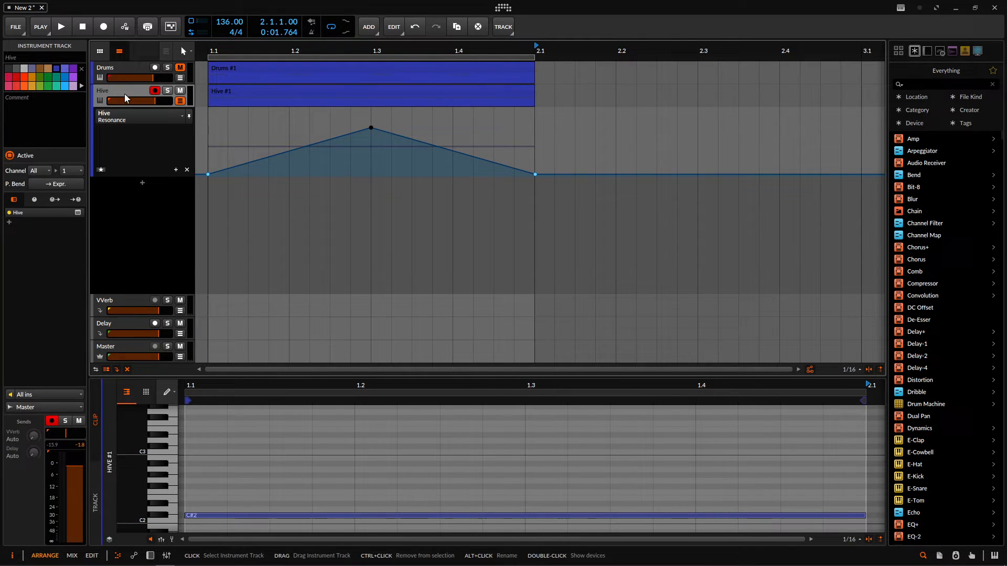
{"action": "left_click", "coordinate": [78, 212]}
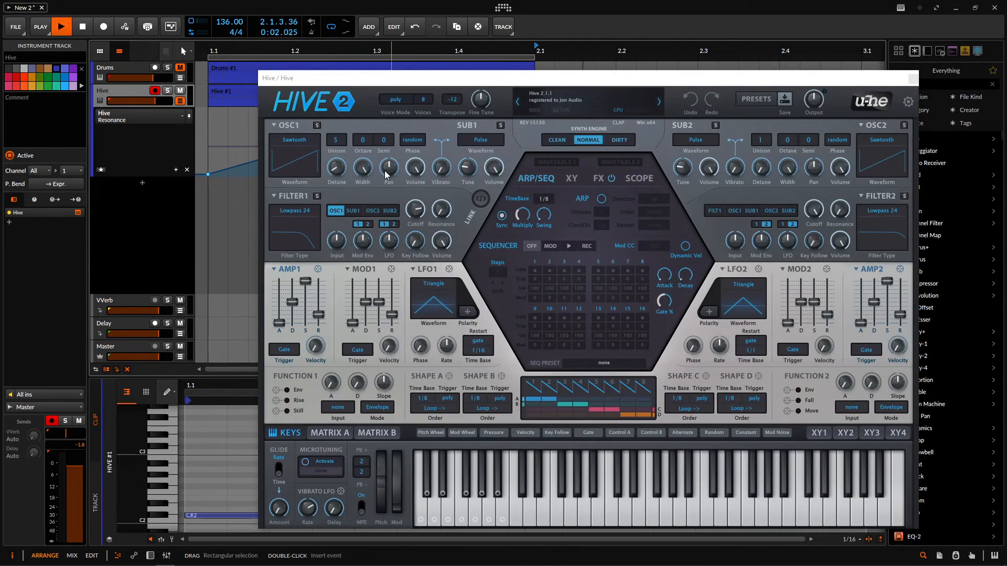
{"action": "left_click", "coordinate": [210, 46]}
{"action": "key", "text": "space"}
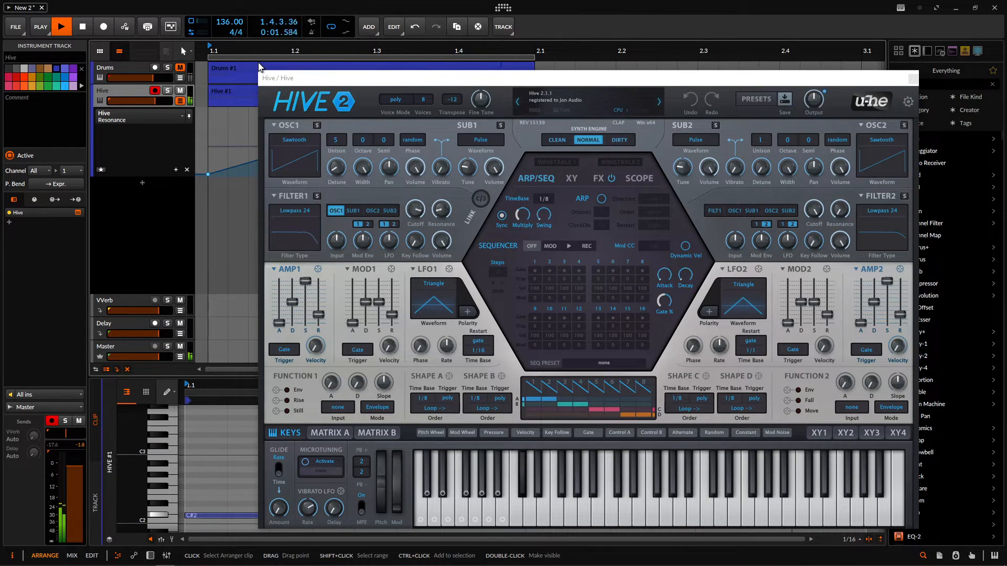
{"action": "key", "text": "space"}
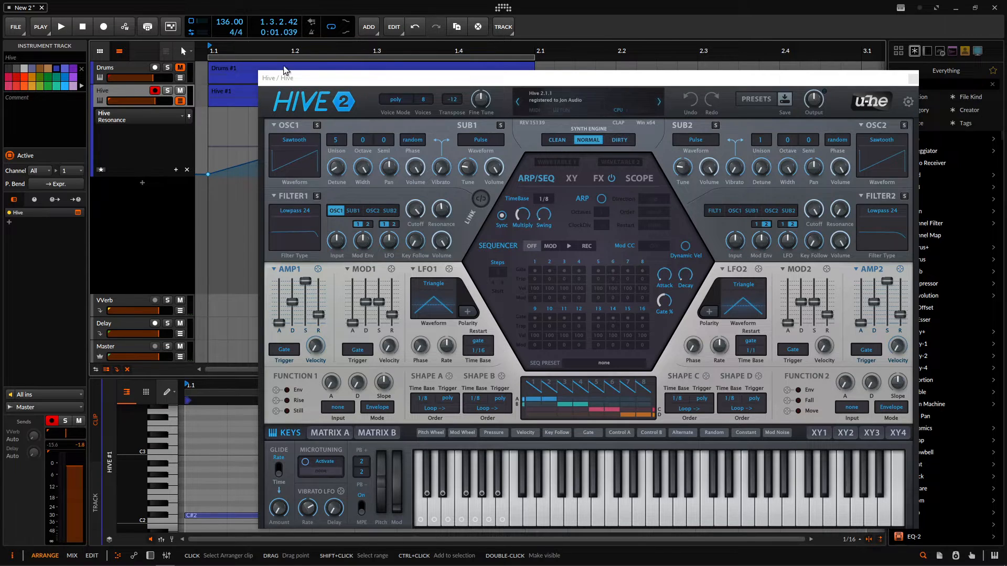
{"action": "left_click", "coordinate": [913, 79]}
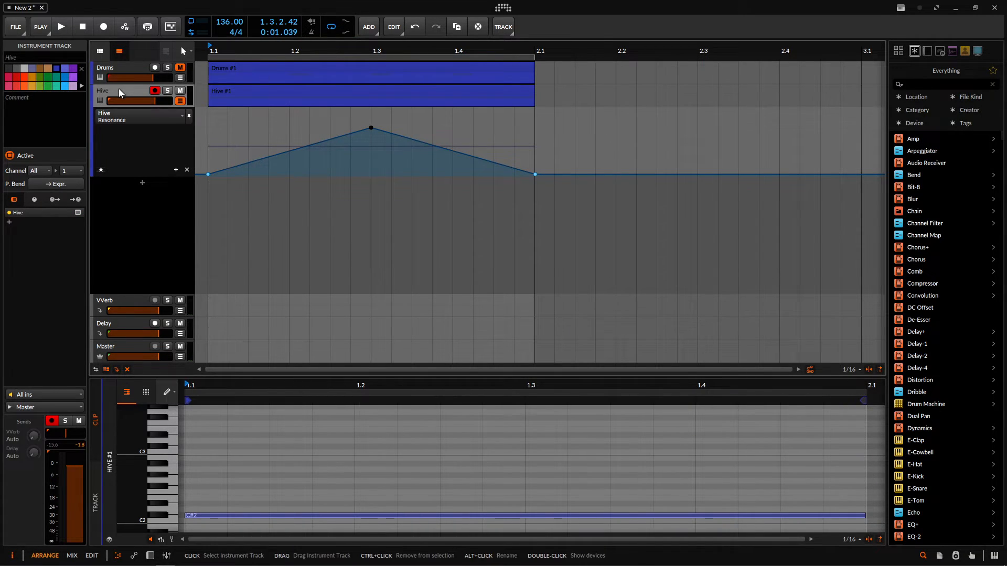
- Delete the automated Hive track and add a fresh instrument track loaded with Hive
{"action": "key", "text": "Delete"}
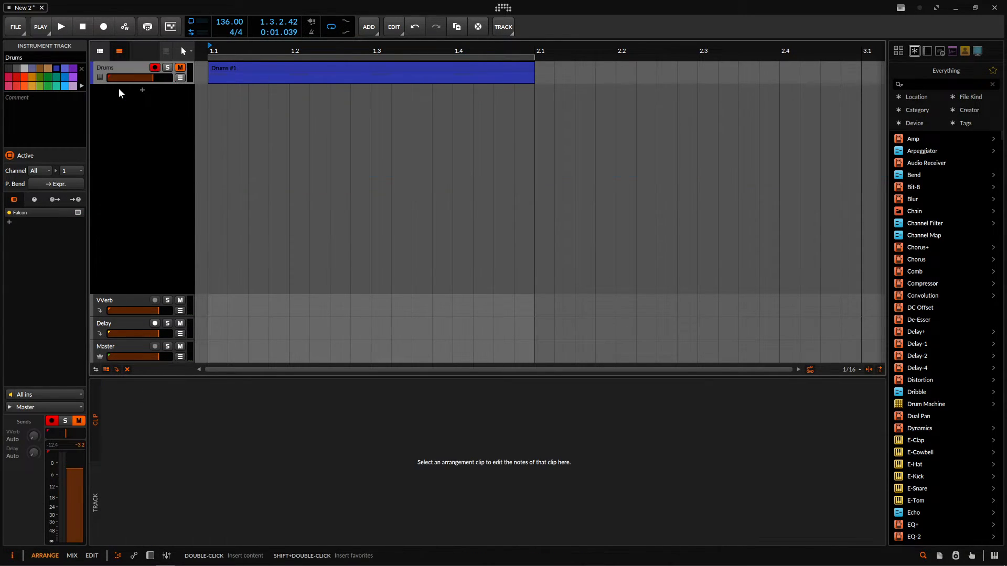
{"action": "left_click", "coordinate": [144, 93]}
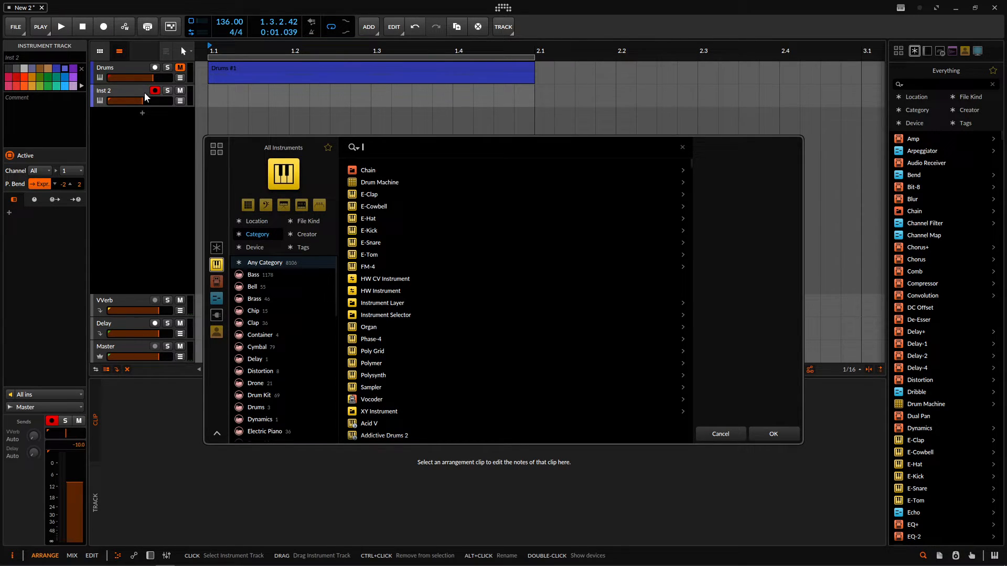
{"action": "type", "text": "hive"}
{"action": "key", "text": "Return"}
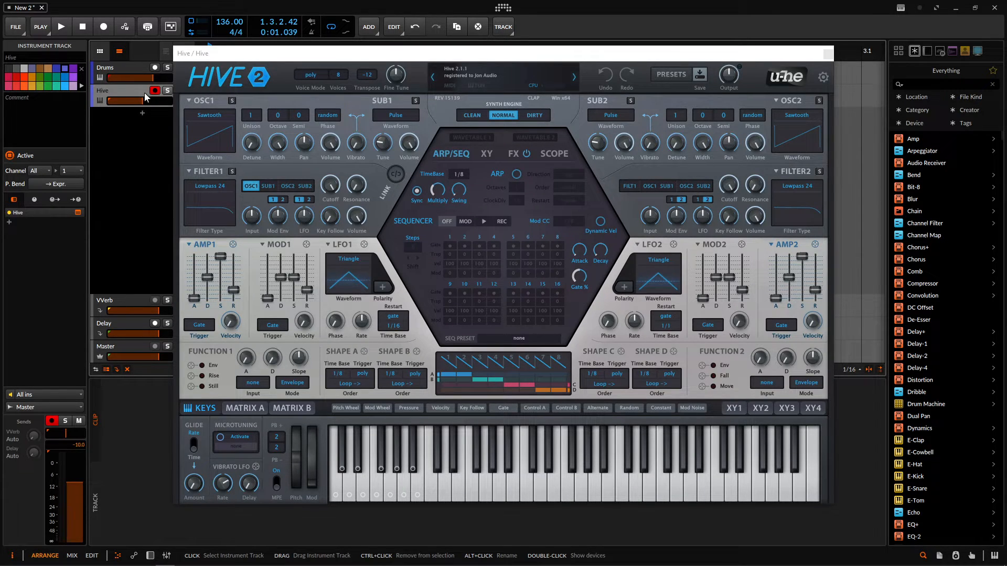
- Show the new Hive track's device chain and lower Hive's Filter 1 cutoff to 130.00
{"action": "left_click_drag", "start_coordinate": [364, 57], "coordinate": [425, 54]}
{"action": "left_click", "coordinate": [126, 91]}
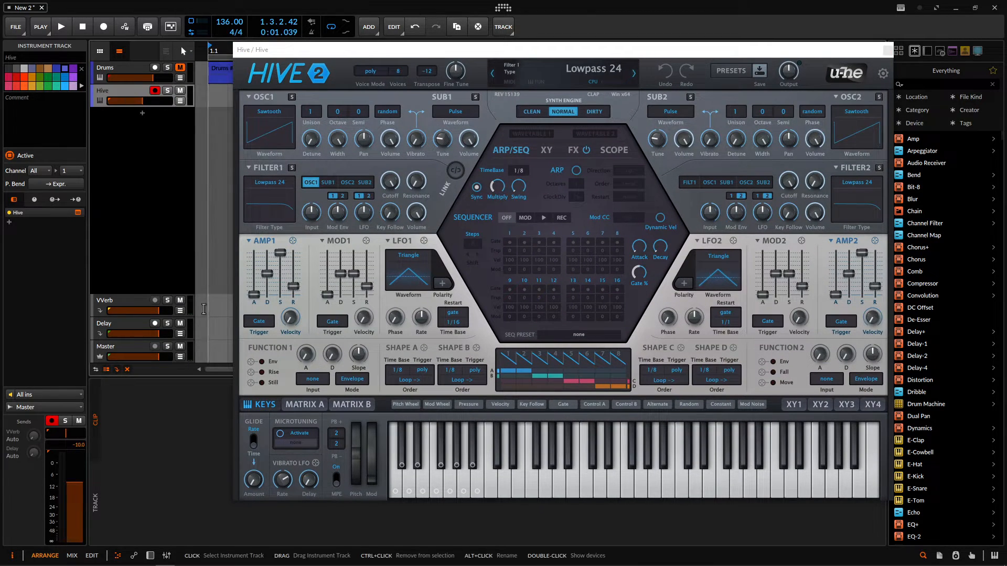
{"action": "key", "text": "d"}
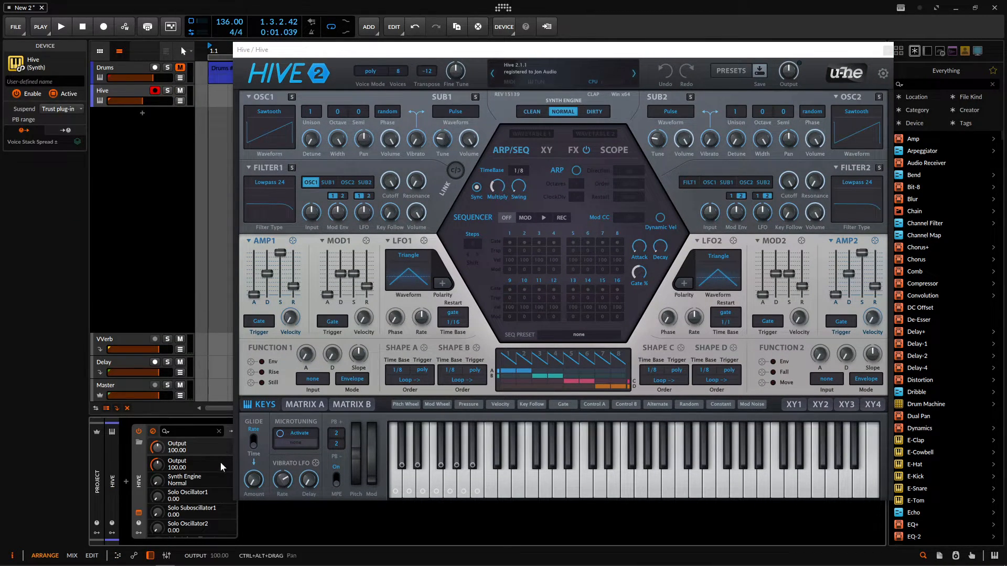
{"action": "left_click_drag", "start_coordinate": [390, 180], "coordinate": [388, 205]}
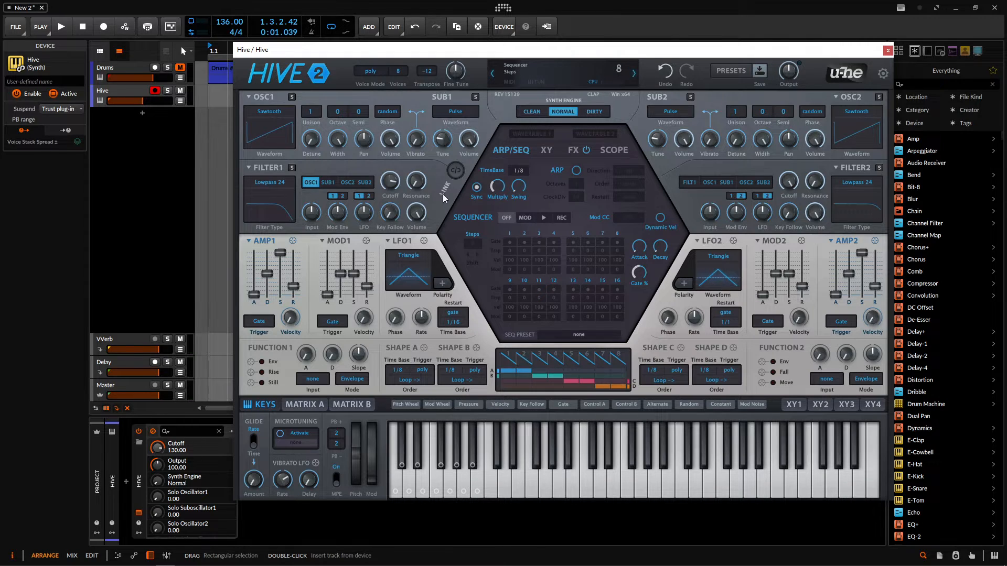
- Set Hive's Oscillator 1 to 5 unison voices with a detune of 15.00, and close the plug-in window
{"action": "left_click_drag", "start_coordinate": [836, 54], "coordinate": [870, 42]}
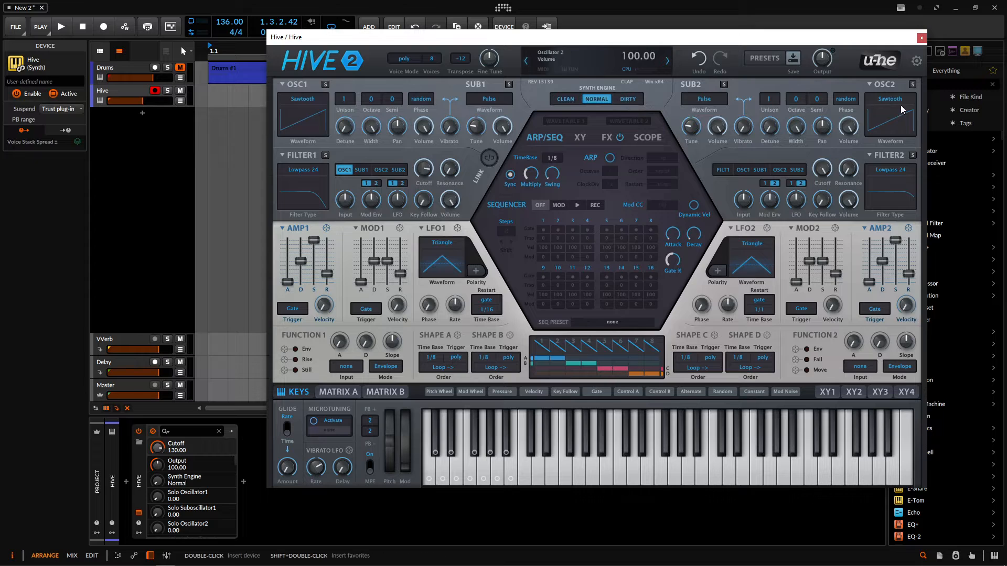
{"action": "left_click", "coordinate": [344, 98]}
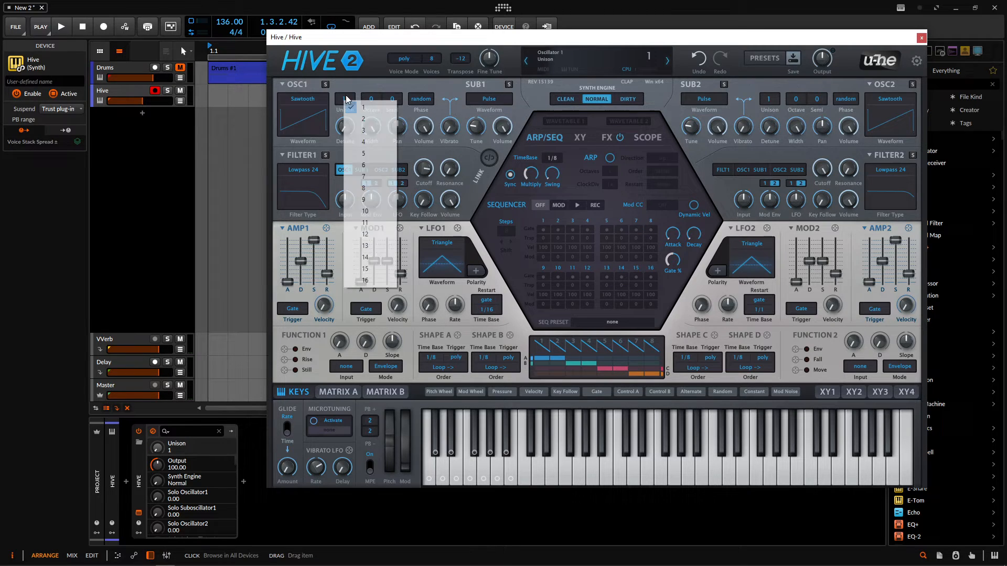
{"action": "left_click", "coordinate": [367, 149]}
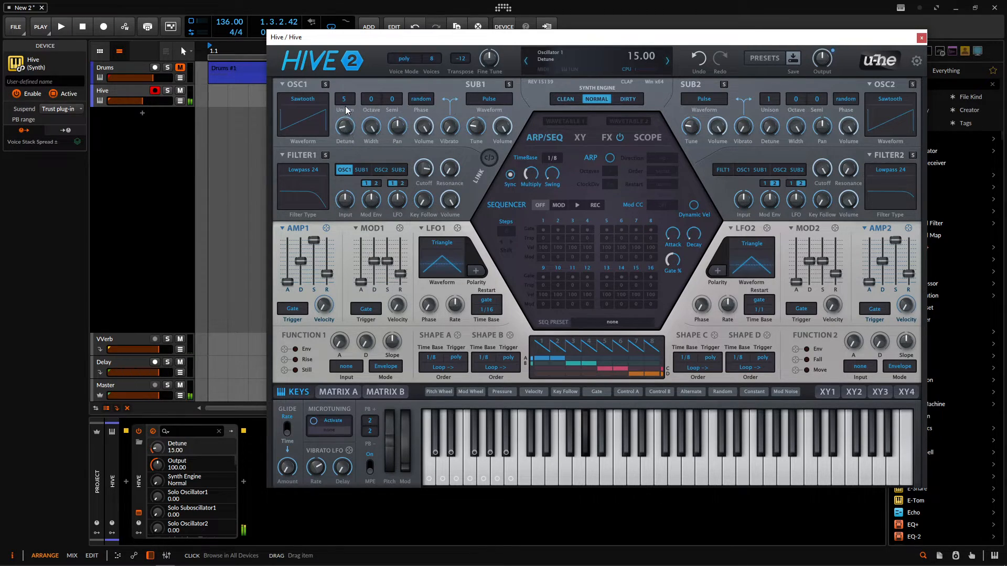
{"action": "left_click_drag", "start_coordinate": [352, 132], "coordinate": [353, 144]}
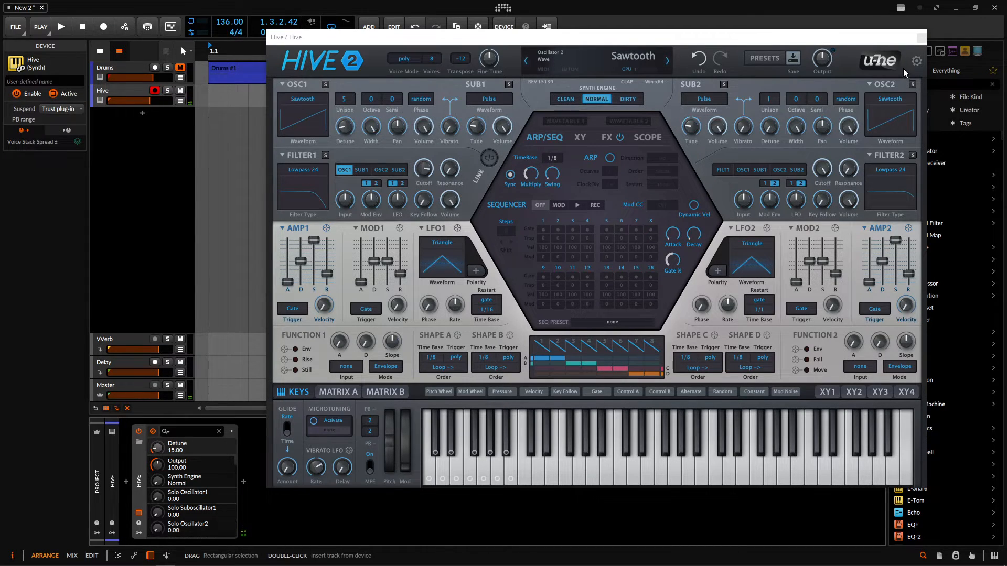
{"action": "left_click", "coordinate": [921, 39]}
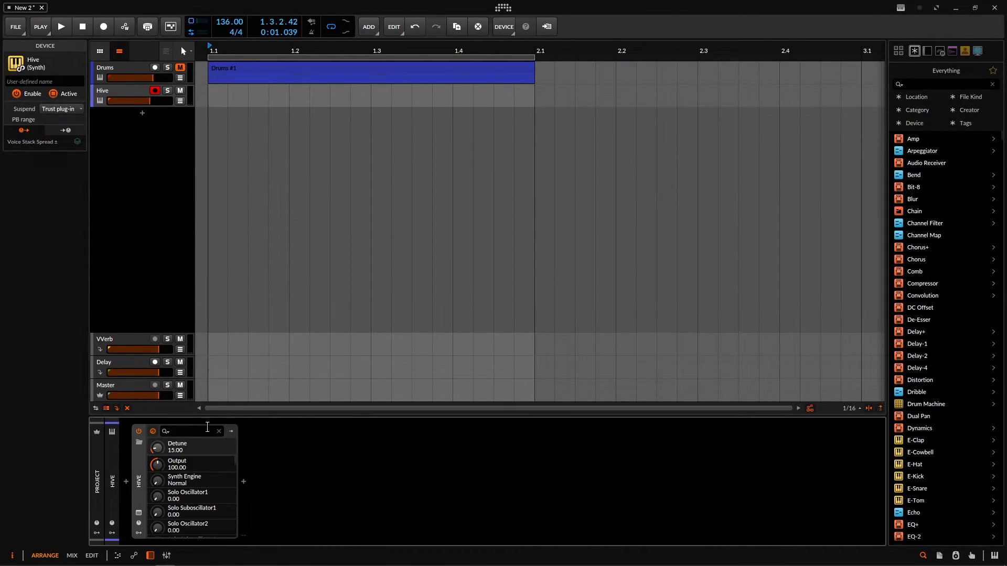
- Reopen Hive's plug-in window, touch the Filter 1 cutoff to expose it in the device's parameter list, and close the window
{"action": "left_click", "coordinate": [128, 89]}
{"action": "left_click", "coordinate": [77, 213]}
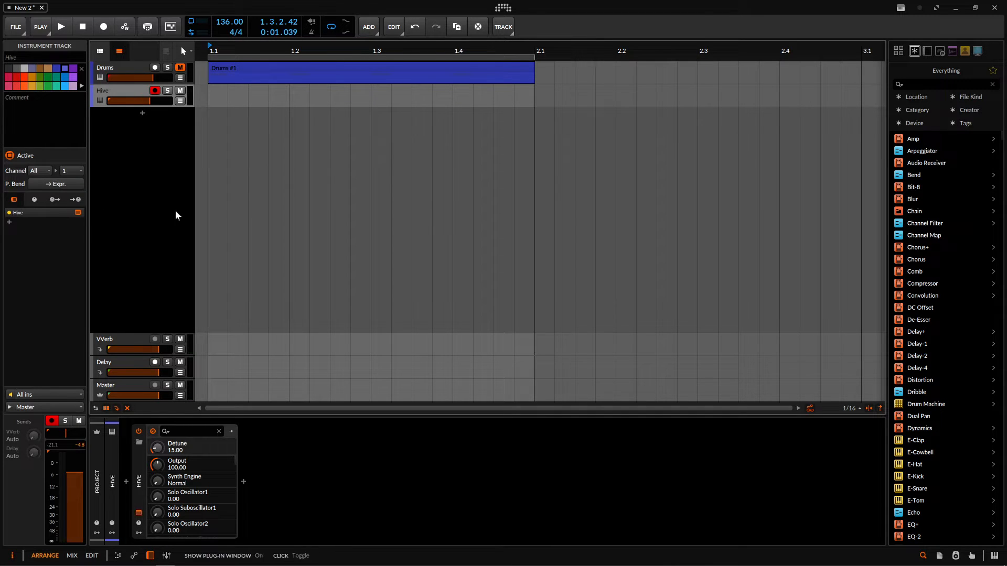
{"action": "left_click", "coordinate": [423, 169]}
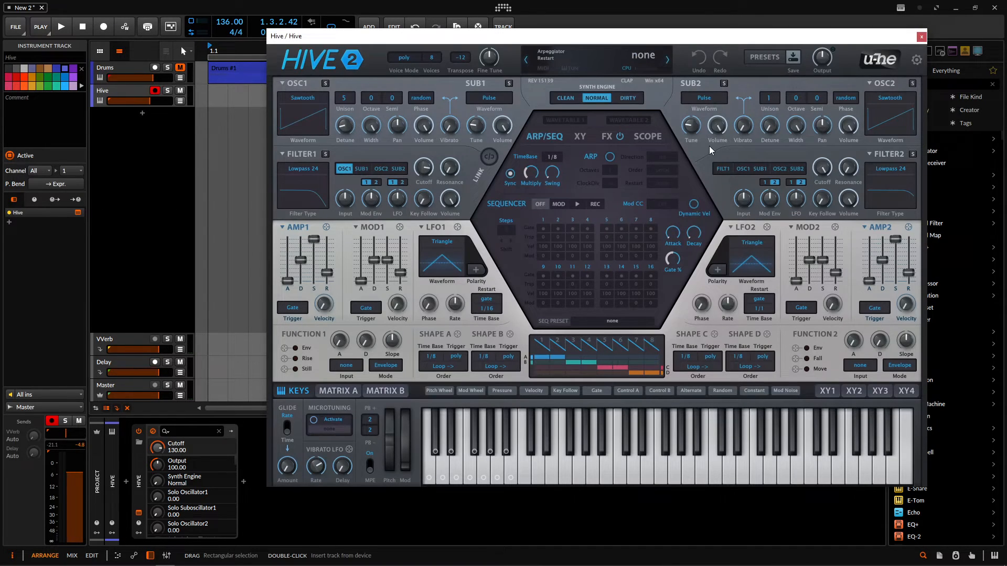
{"action": "left_click", "coordinate": [923, 39]}
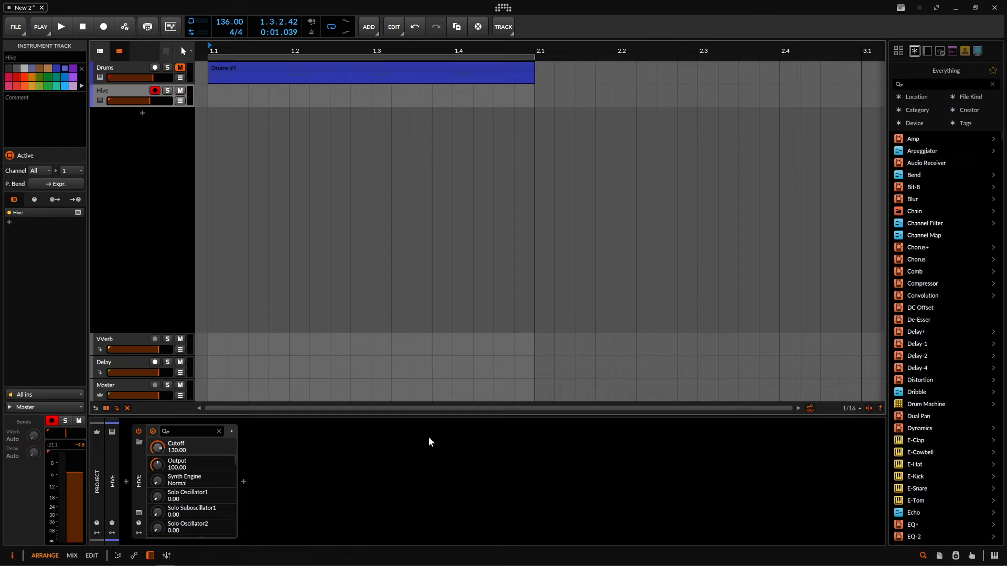
- Show the Hive device's modulator slots and add a Classic LFO to the first slot
{"action": "left_click", "coordinate": [140, 479]}
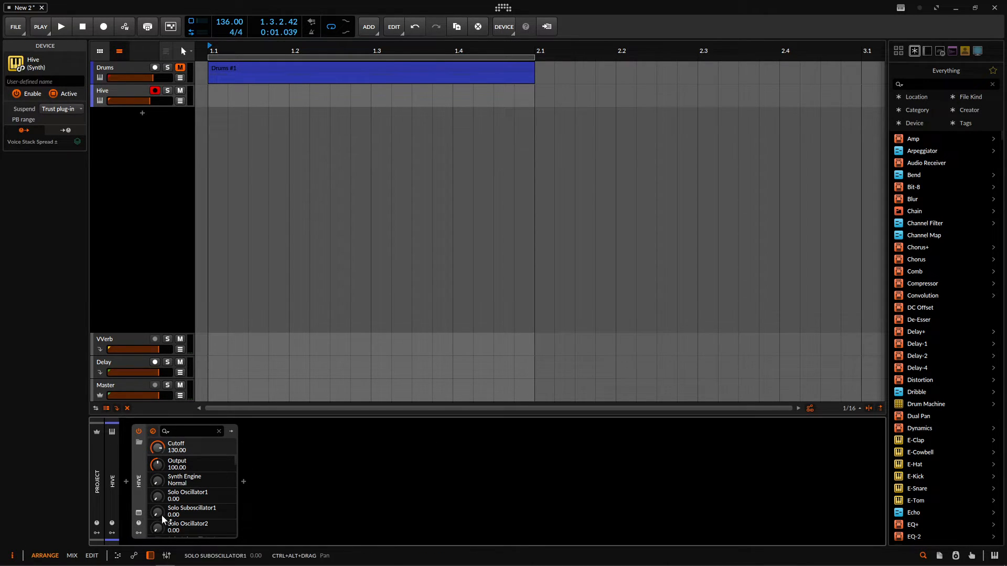
{"action": "left_click", "coordinate": [140, 532]}
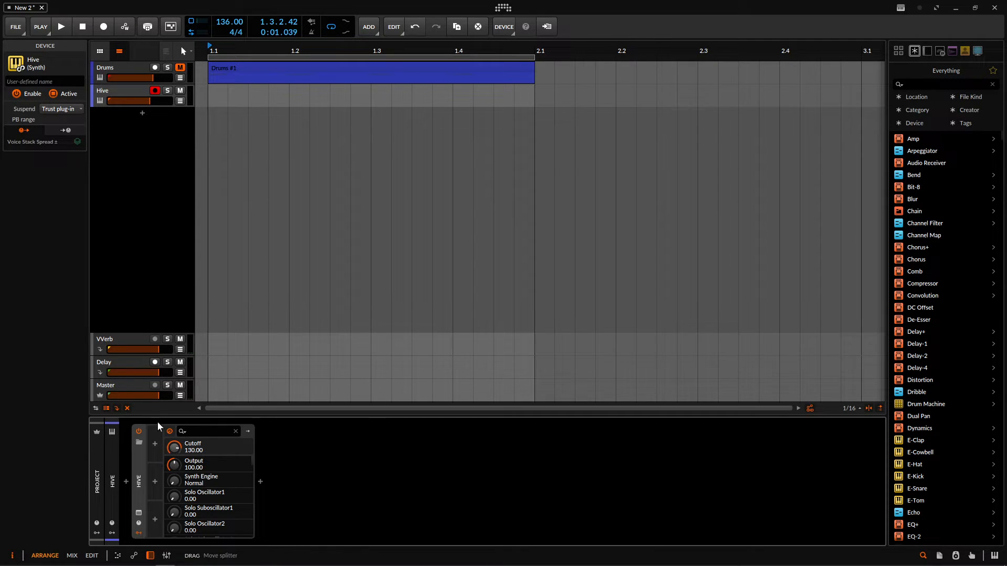
{"action": "left_click", "coordinate": [159, 446]}
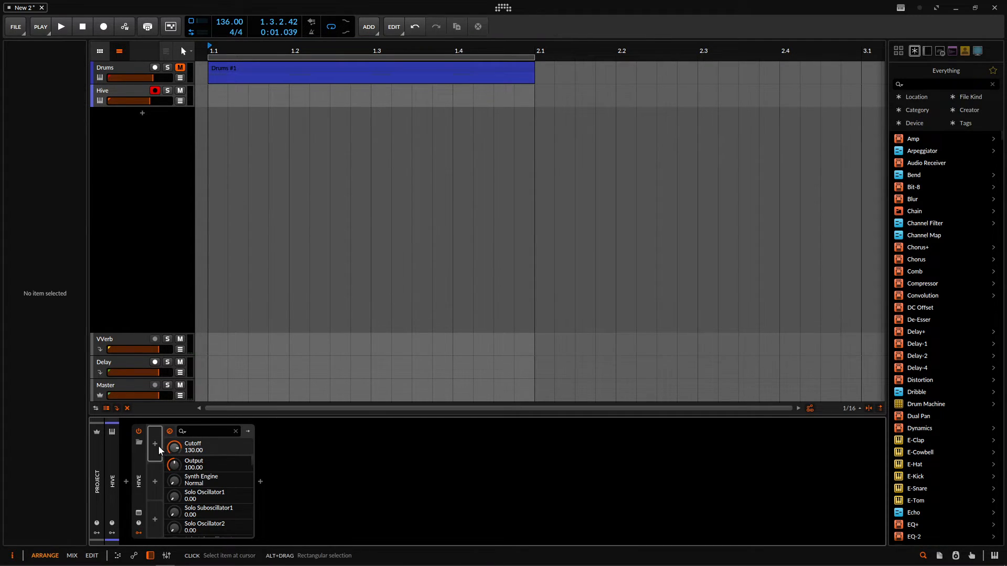
{"action": "left_click", "coordinate": [156, 444]}
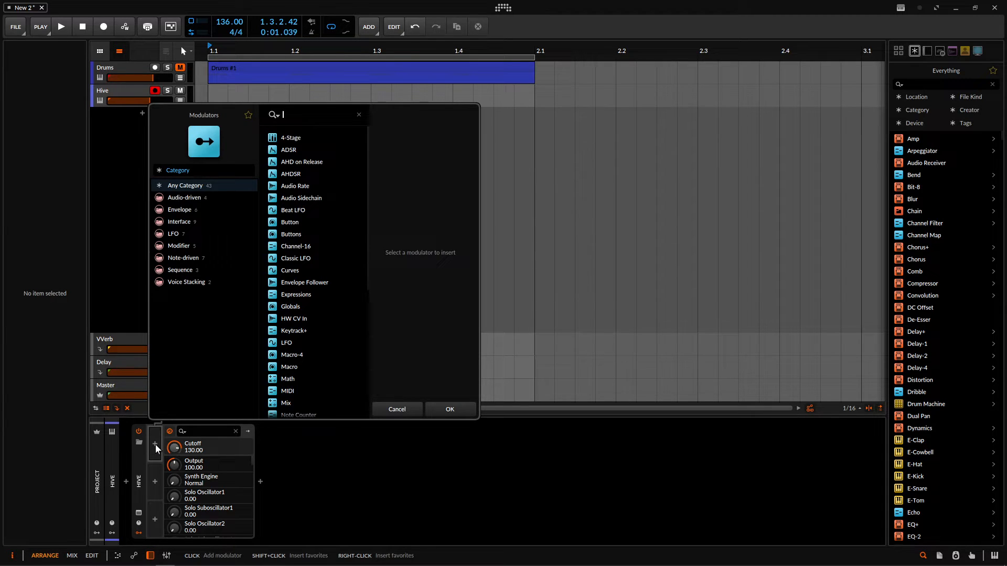
{"action": "type", "text": "lfo"}
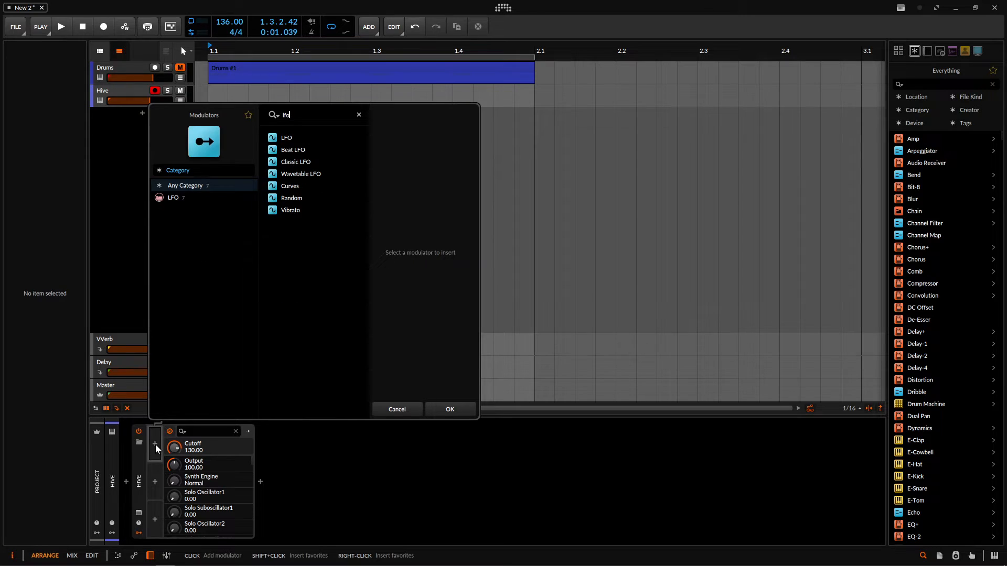
{"action": "double_click", "coordinate": [297, 161]}
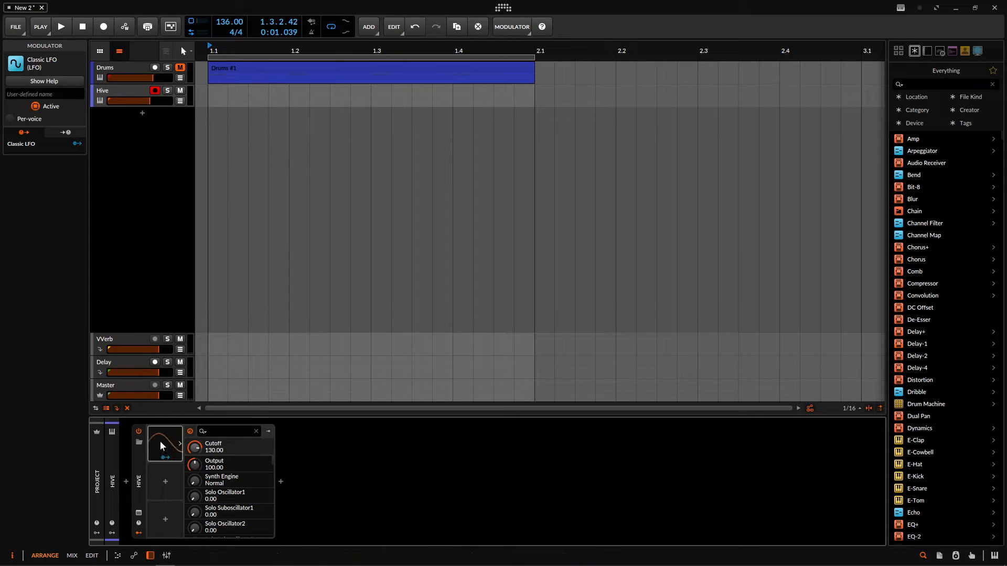
- Expand the Classic LFO, try its timing modes in the interactive help view, and leave it synced to regular beats
{"action": "left_click", "coordinate": [161, 439], "text": "alt"}
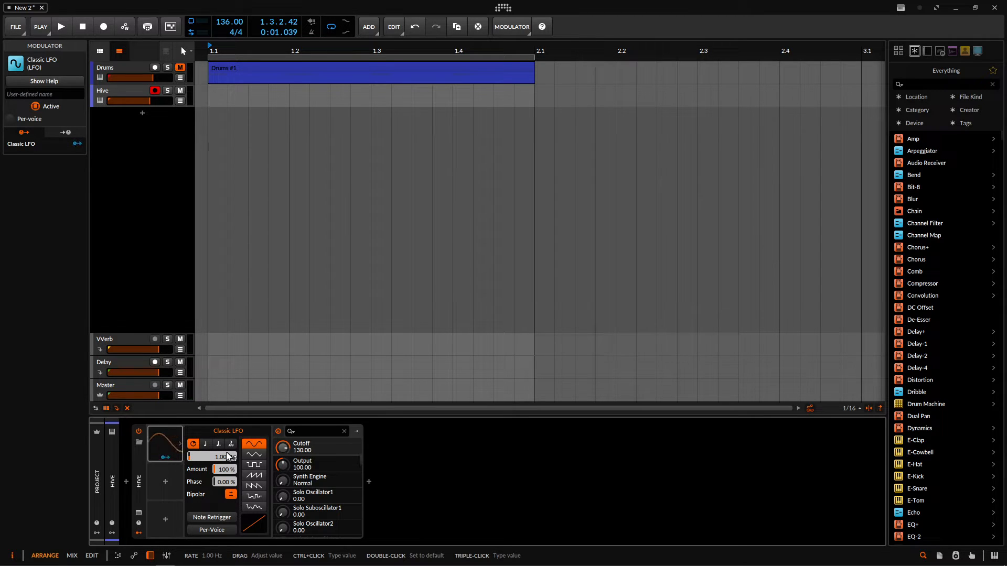
{"action": "key", "text": "F1"}
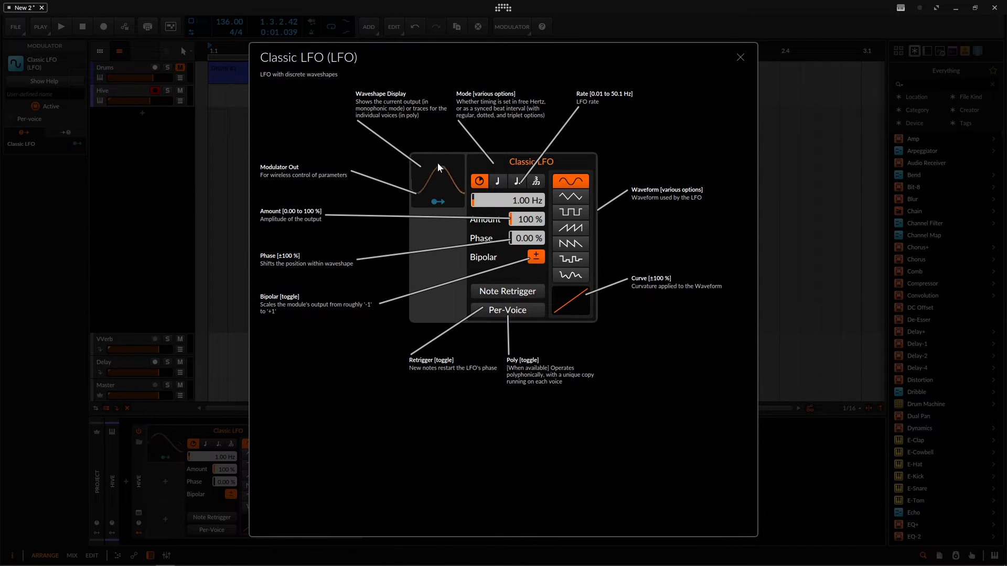
{"action": "left_click", "coordinate": [502, 180]}
{"action": "left_click", "coordinate": [517, 181]}
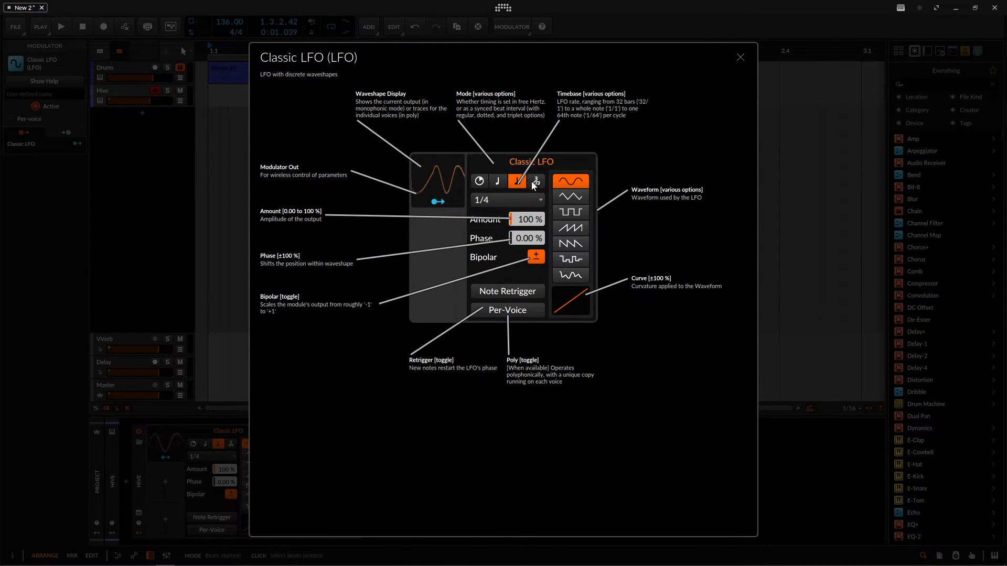
{"action": "left_click", "coordinate": [533, 181]}
{"action": "left_click", "coordinate": [499, 182]}
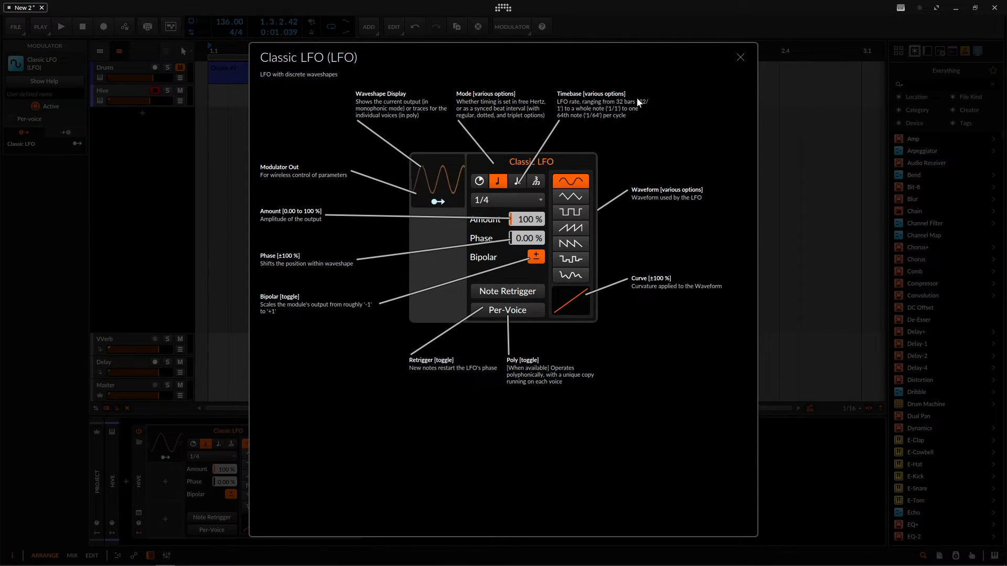
{"action": "left_click", "coordinate": [739, 57]}
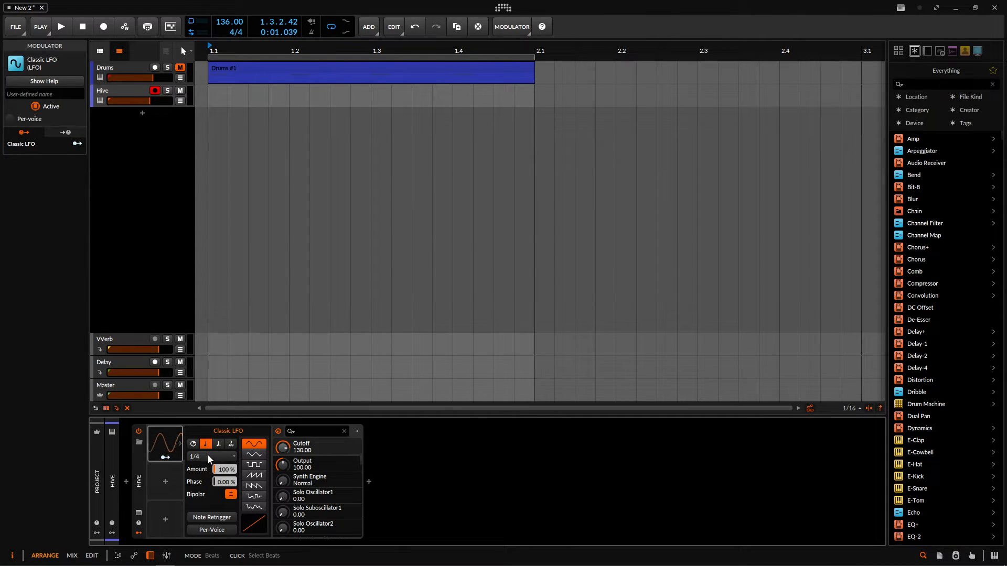
- Set the Classic LFO's timebase to 1/8 and map it to Hive's Cutoff with a modulation amount of 0.115
{"action": "left_click", "coordinate": [208, 455]}
{"action": "left_click", "coordinate": [220, 411]}
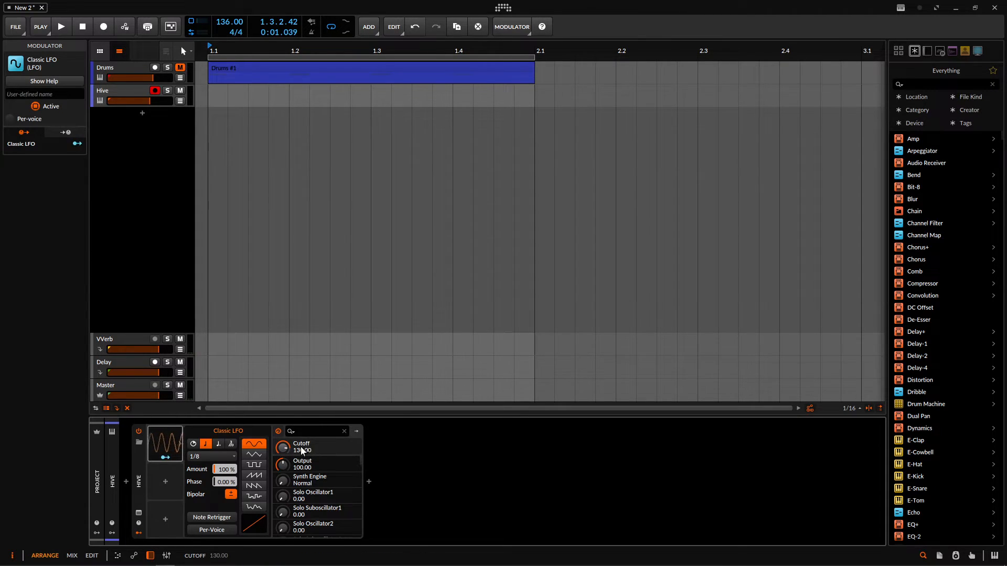
{"action": "left_click_drag", "start_coordinate": [166, 459], "coordinate": [282, 448]}
{"action": "left_click", "coordinate": [166, 458]}
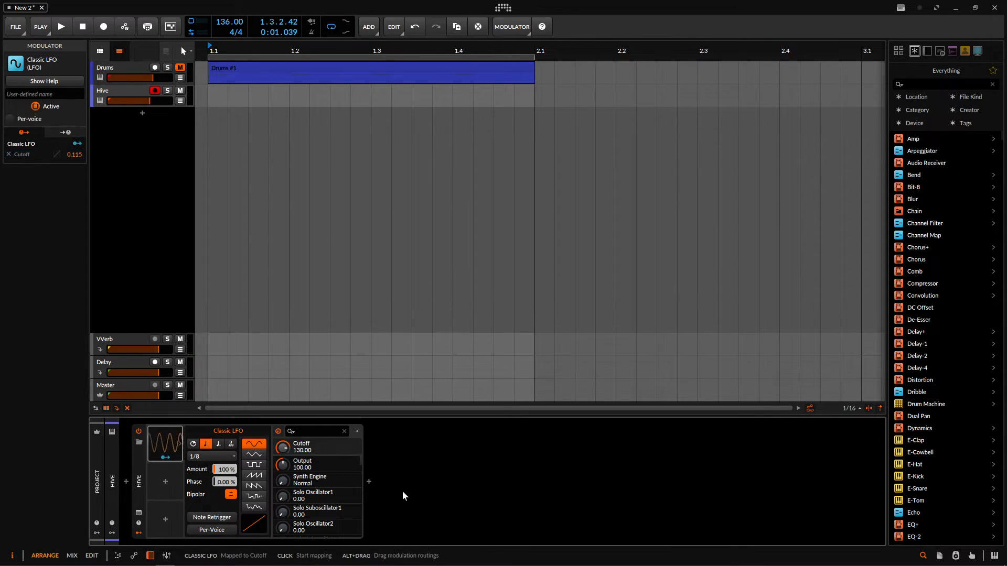
- Set Hive's Cutoff to 94.00 and raise the Classic LFO's modulation amount on it to 0.355
{"action": "left_click_drag", "start_coordinate": [282, 448], "coordinate": [282, 458]}
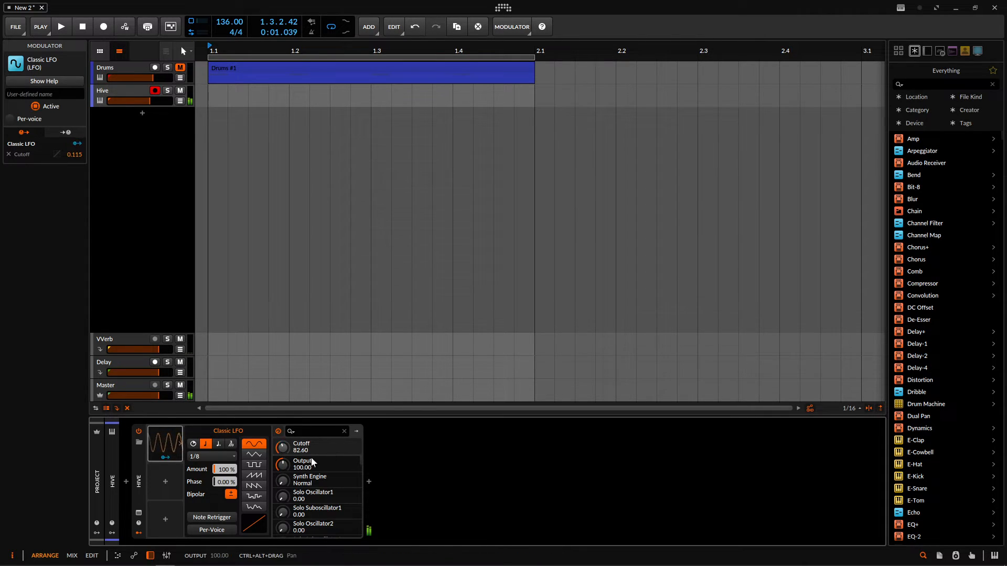
{"action": "mouse_move", "coordinate": [287, 449]}
{"action": "left_mouse_down"}
{"action": "mouse_move", "coordinate": [287, 438]}
{"action": "mouse_move", "coordinate": [285, 449]}
{"action": "left_mouse_up"}
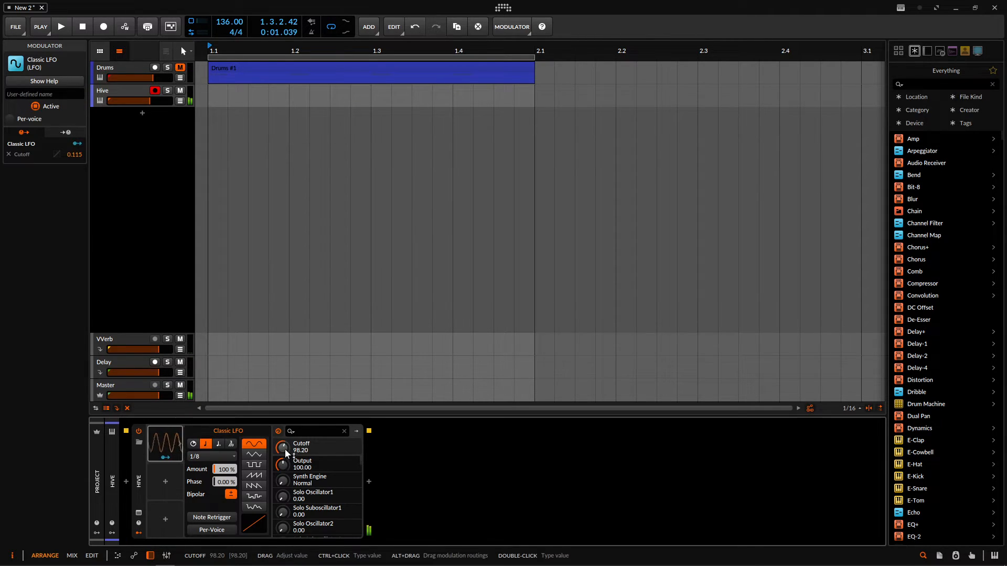
{"action": "left_click", "coordinate": [165, 459]}
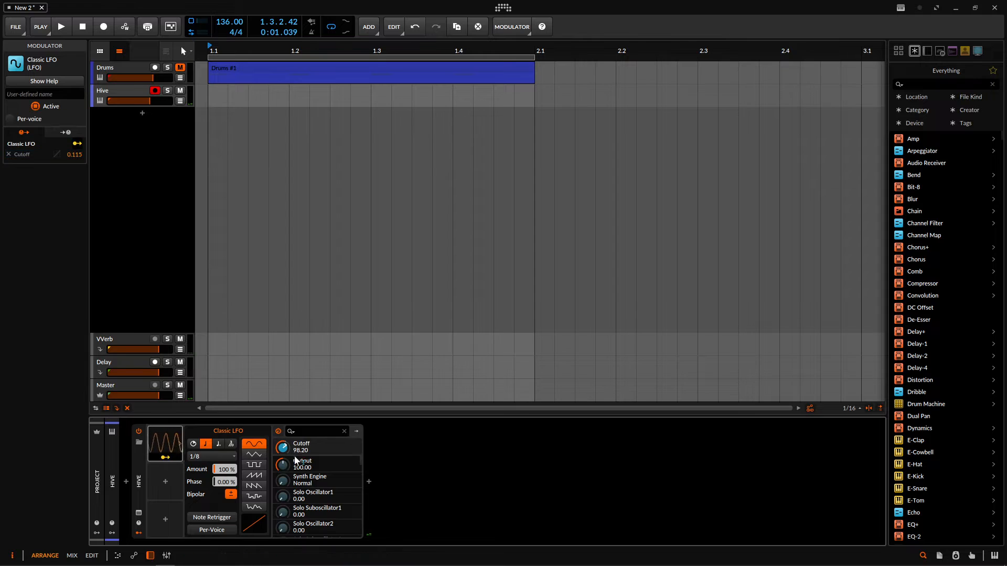
{"action": "mouse_move", "coordinate": [291, 446]}
{"action": "left_mouse_down"}
{"action": "mouse_move", "coordinate": [291, 436]}
{"action": "mouse_move", "coordinate": [285, 459]}
{"action": "mouse_move", "coordinate": [282, 447]}
{"action": "left_mouse_up"}
{"action": "left_click", "coordinate": [166, 458]}
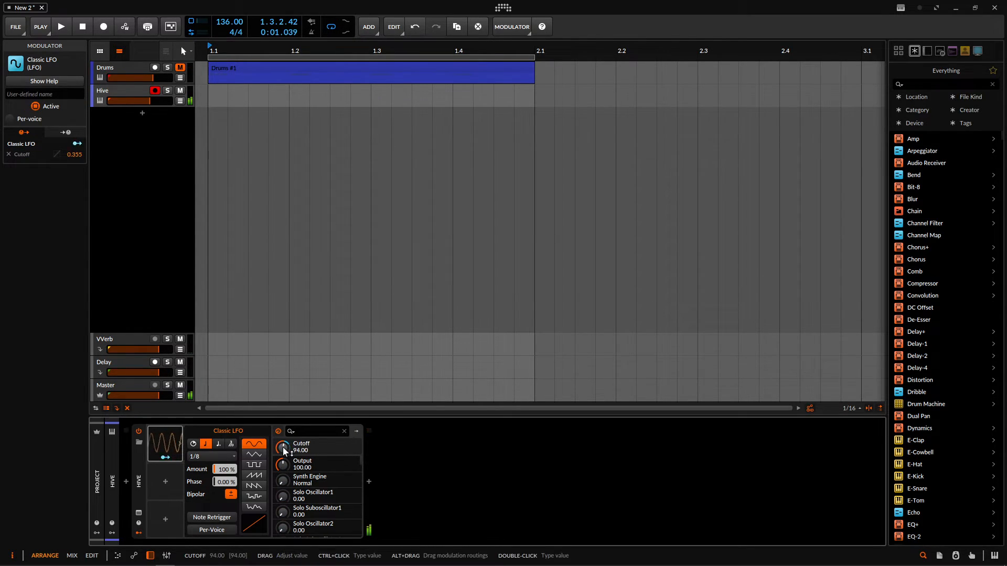
- Switch the Classic LFO to per-voice modulation and select the Hive track
{"action": "left_click", "coordinate": [211, 530]}
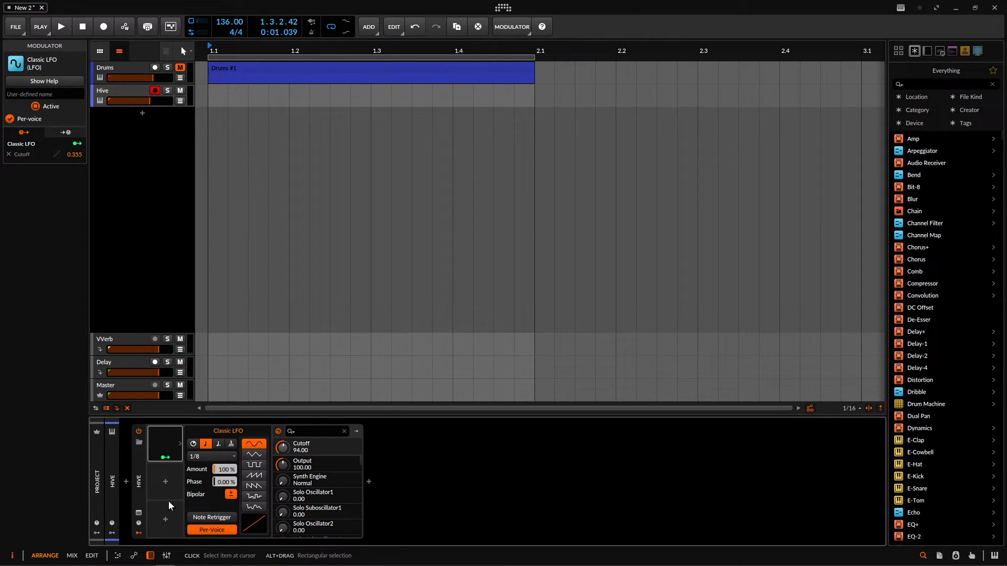
{"action": "left_click", "coordinate": [122, 92]}
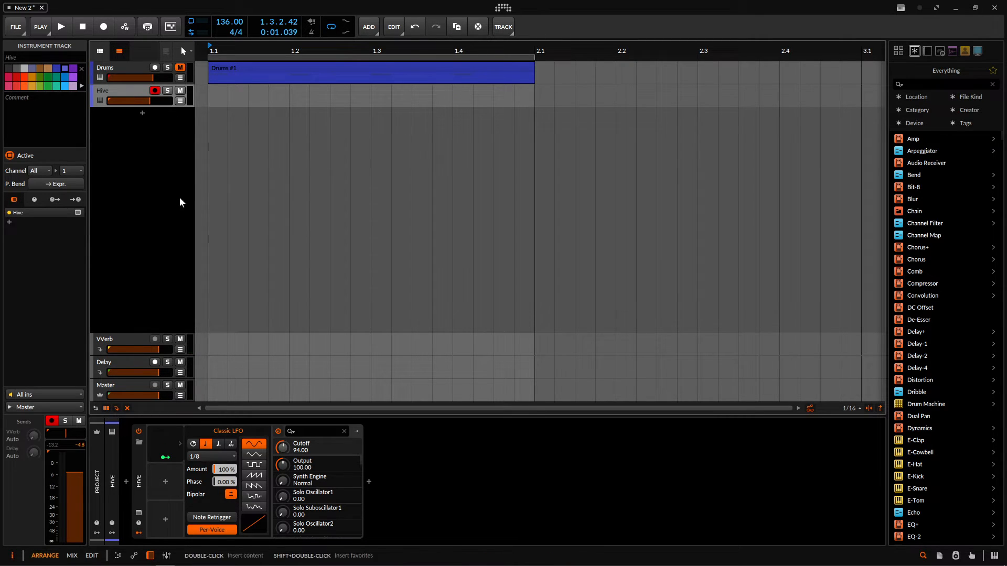
- Browse the available modulators for Hive's second modulator slot and leave the list without inserting one
{"action": "left_click", "coordinate": [165, 480]}
{"action": "scroll", "coordinate": [328, 235], "scroll_direction": "down", "scroll_amount": 3}
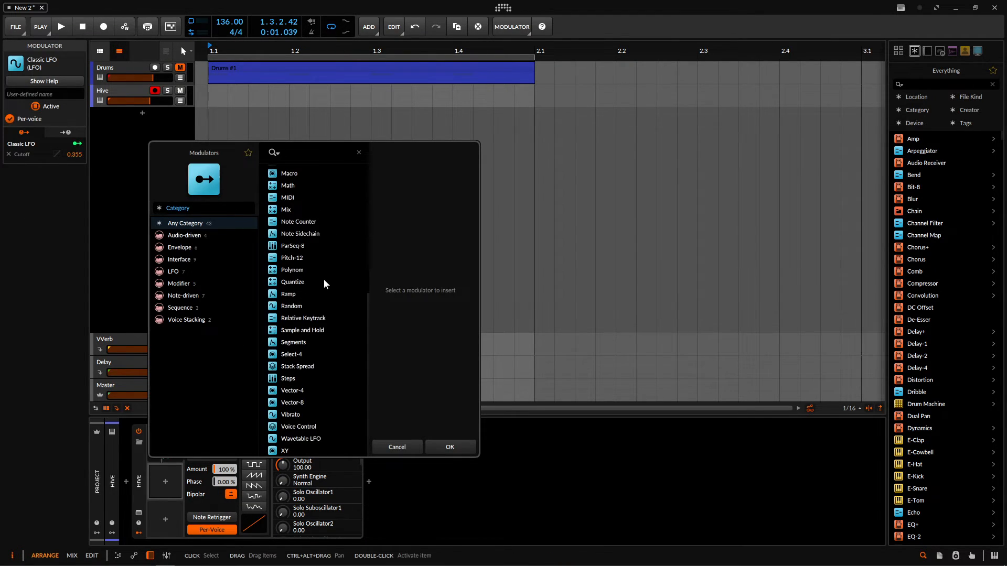
{"action": "scroll", "coordinate": [316, 313], "scroll_direction": "down", "scroll_amount": 3}
{"action": "scroll", "coordinate": [319, 304], "scroll_direction": "up", "scroll_amount": 3}
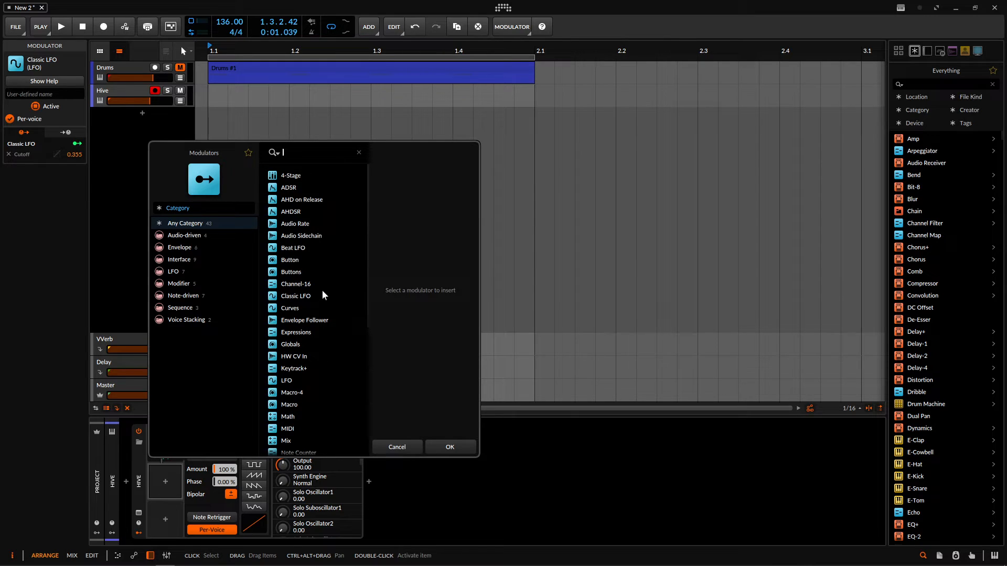
{"action": "left_click", "coordinate": [396, 446]}
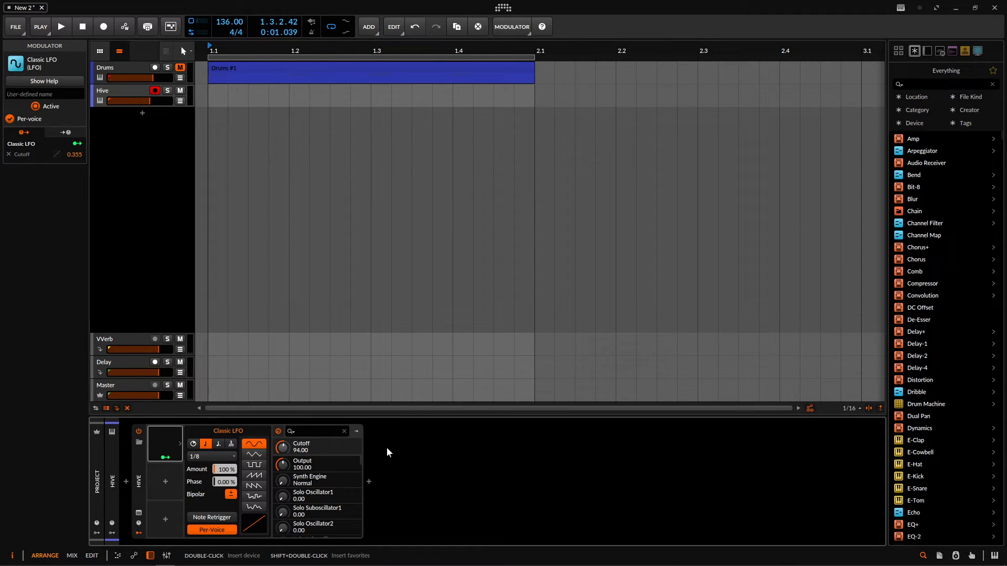
- Delete the Hive track and add a fresh track with the Hive instrument below Drums
{"action": "left_click", "coordinate": [118, 89]}
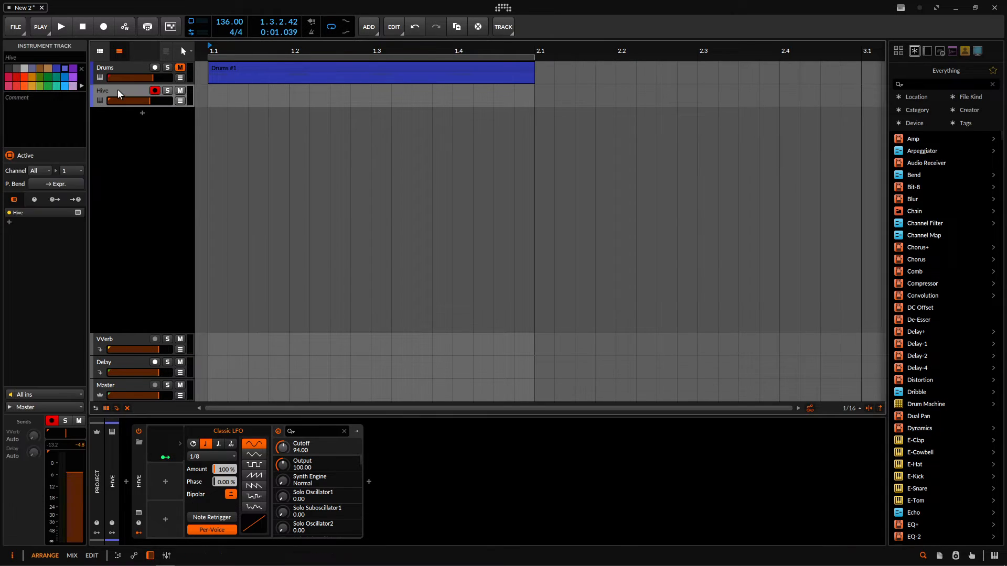
{"action": "key", "text": "Delete"}
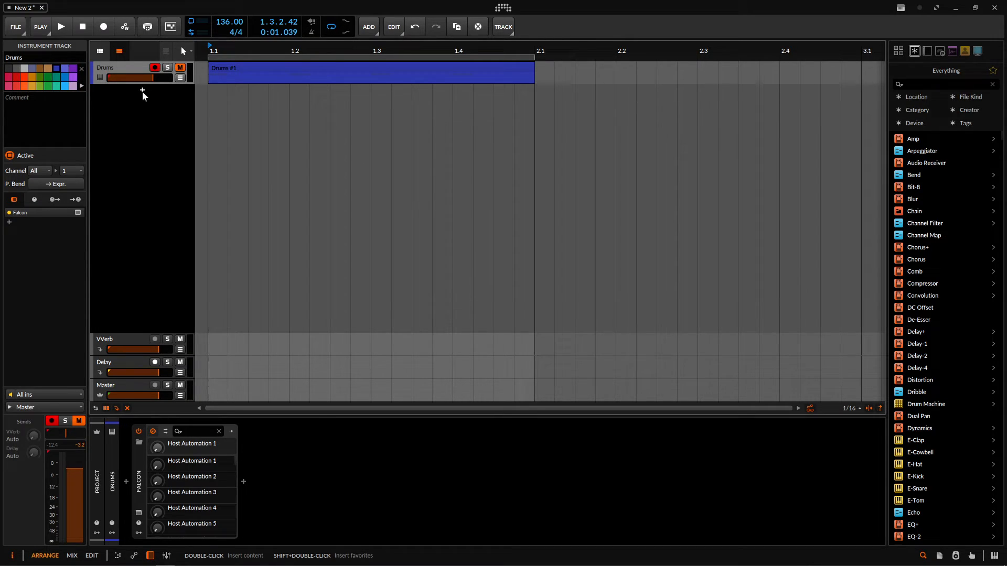
{"action": "double_click", "coordinate": [143, 92]}
{"action": "type", "text": "hive"}
{"action": "key", "text": "Return"}
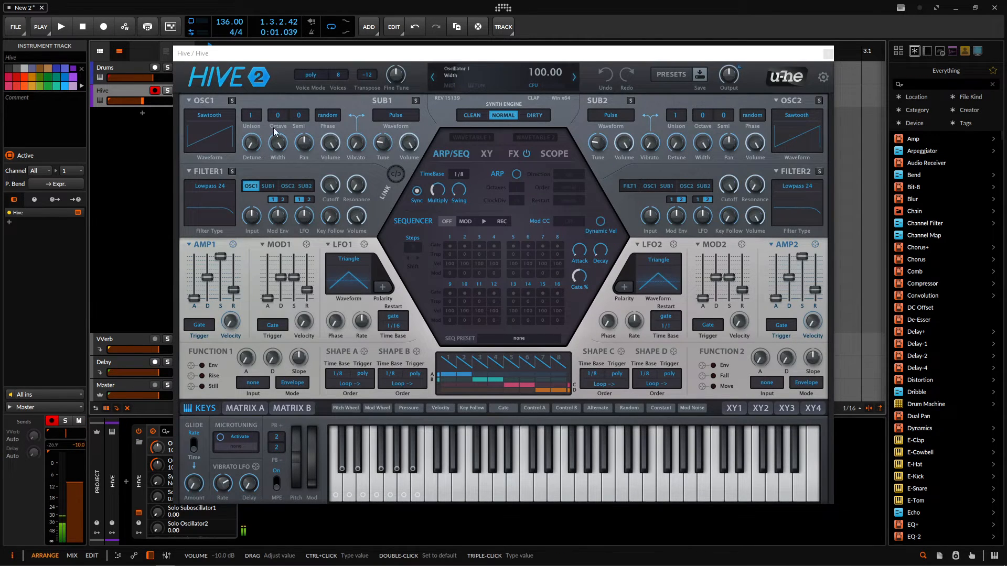
- Route Oscillator 2 into Hive's Filter 1, set the unison of both oscillators to 2, and close the plug-in window
{"action": "left_click_drag", "start_coordinate": [255, 120], "coordinate": [252, 127]}
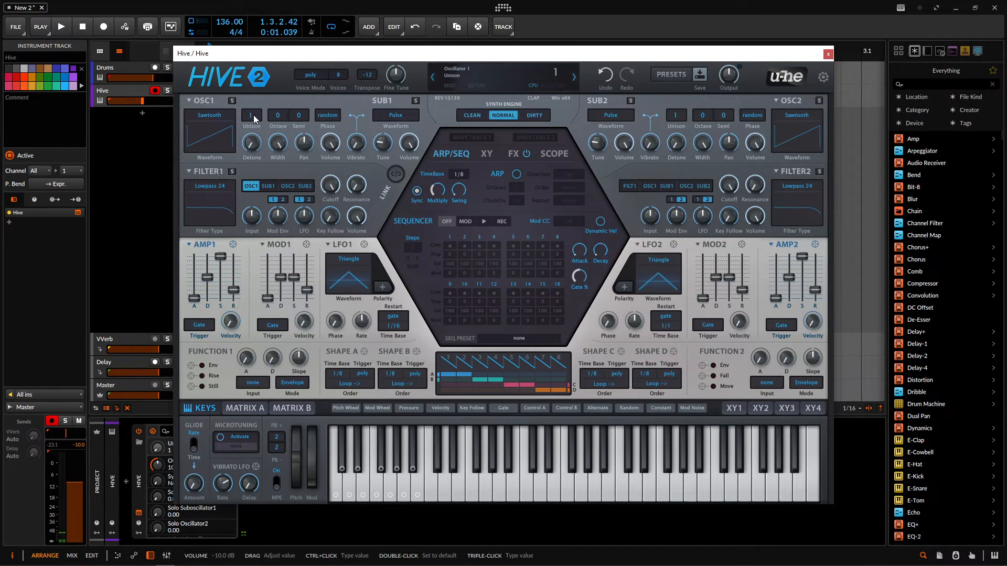
{"action": "left_click", "coordinate": [287, 186]}
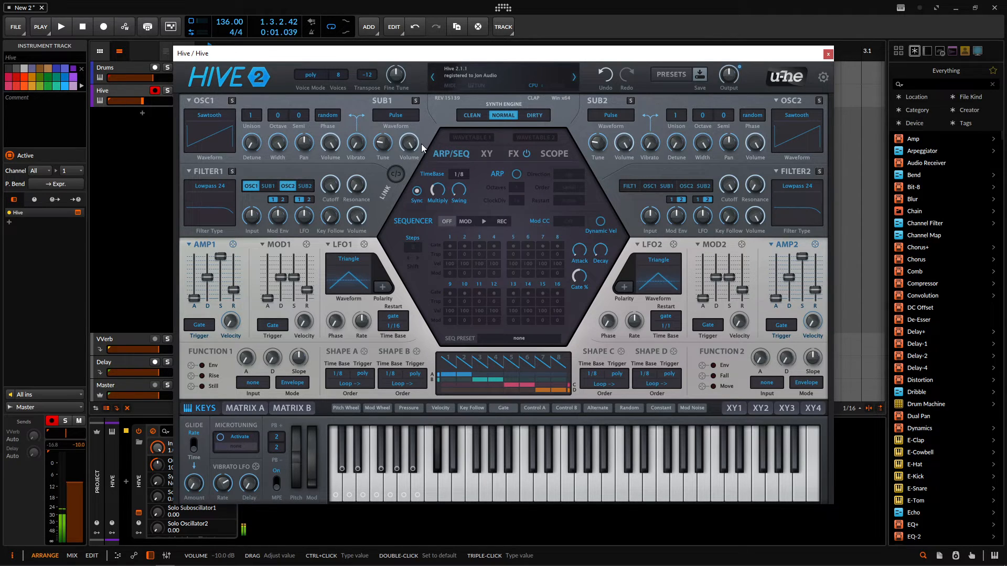
{"action": "scroll", "coordinate": [250, 116], "scroll_direction": "up", "scroll_amount": 1}
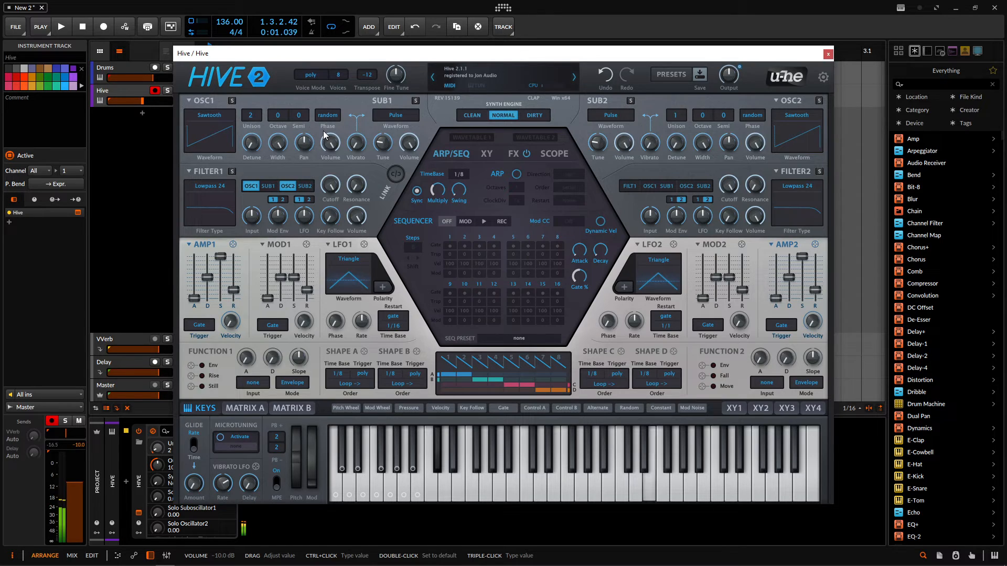
{"action": "scroll", "coordinate": [682, 119], "scroll_direction": "up", "scroll_amount": 1}
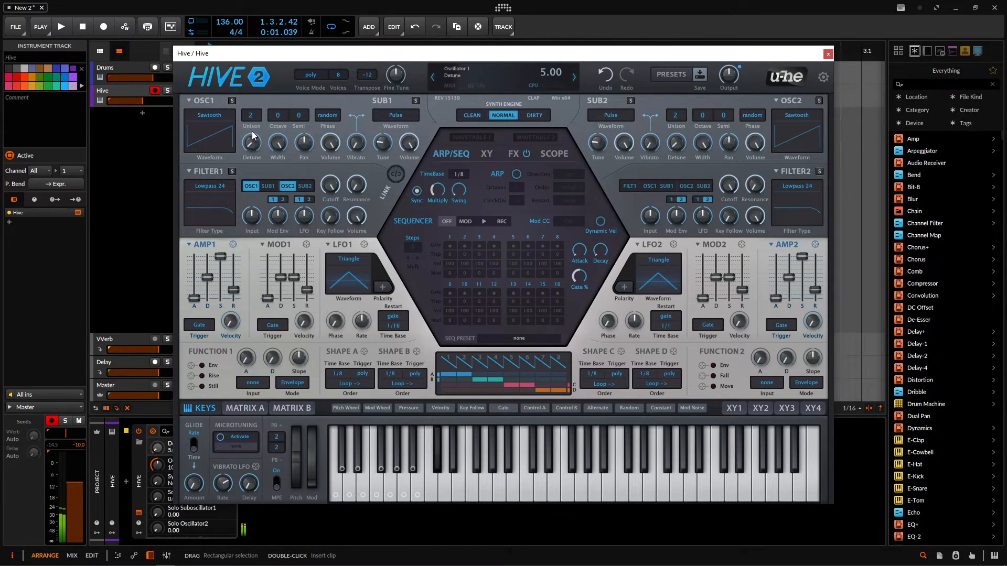
{"action": "left_click", "coordinate": [828, 55]}
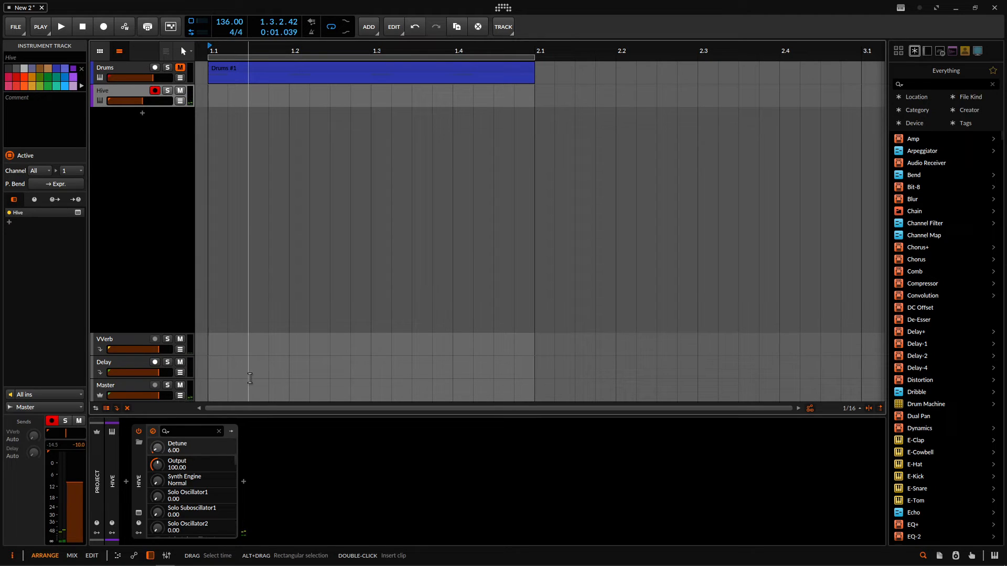
- Insert a Chorus device after Hive and set its Mix to 52.8 %
{"action": "left_click", "coordinate": [245, 480]}
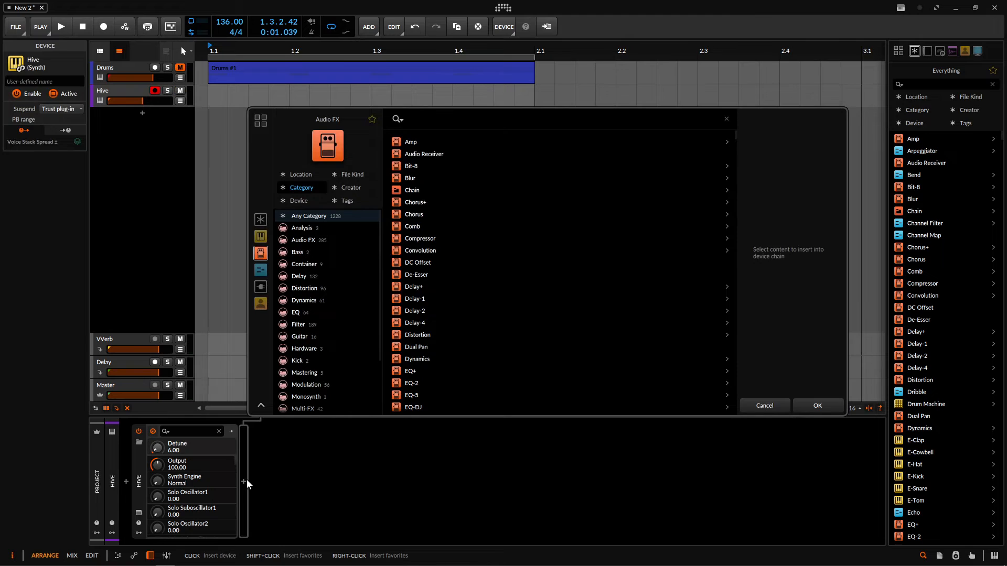
{"action": "type", "text": "choru"}
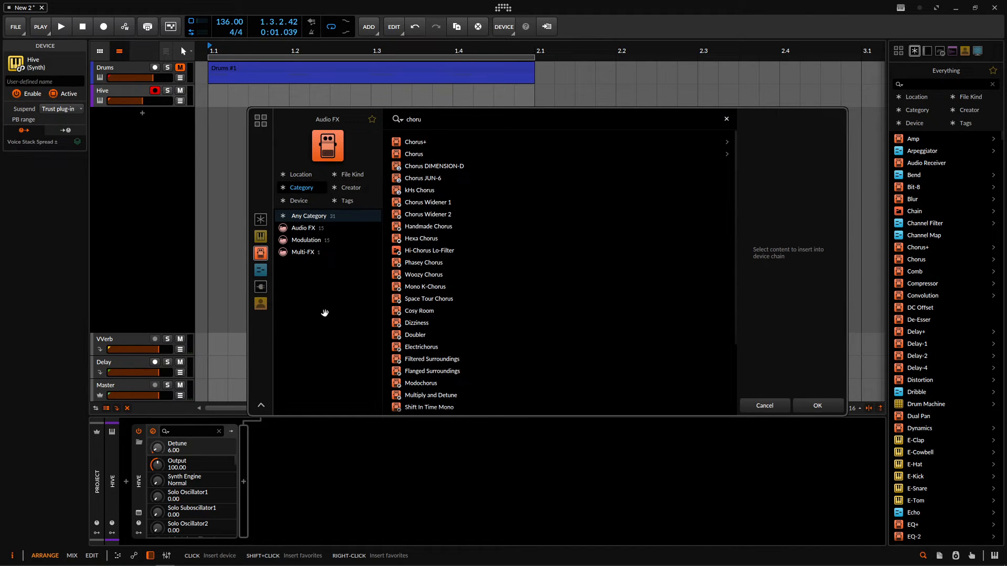
{"action": "double_click", "coordinate": [422, 154]}
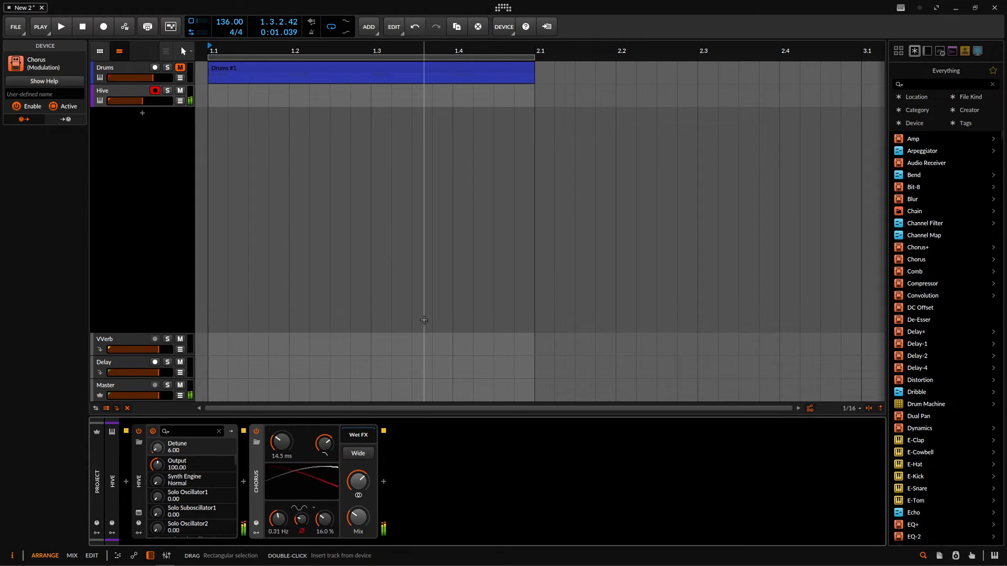
{"action": "left_click_drag", "start_coordinate": [358, 528], "coordinate": [358, 503]}
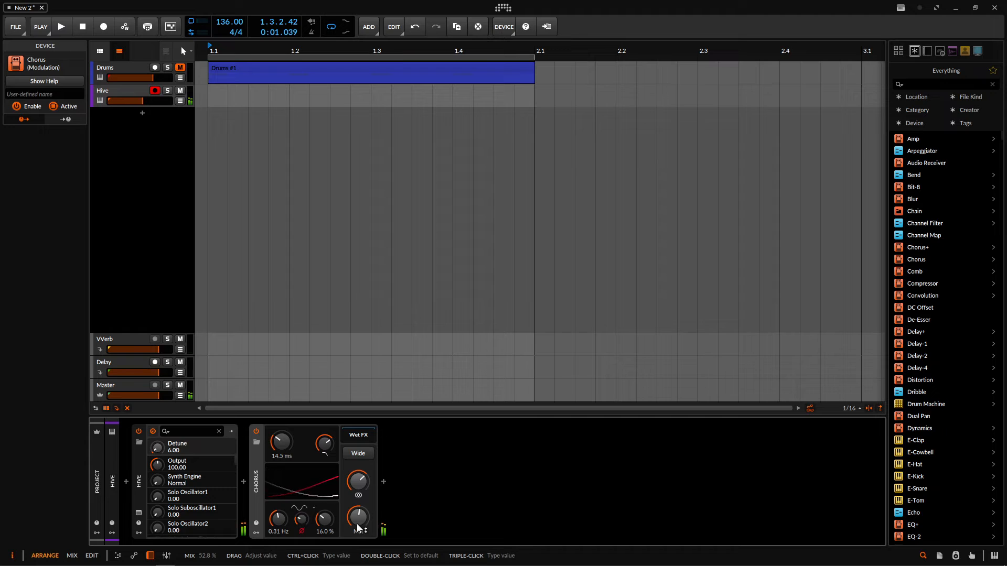
- In Hive's plug-in window, set the Amp 1 envelope's Release to 40.00 and copy that envelope to Amp 2
{"action": "left_click", "coordinate": [123, 91]}
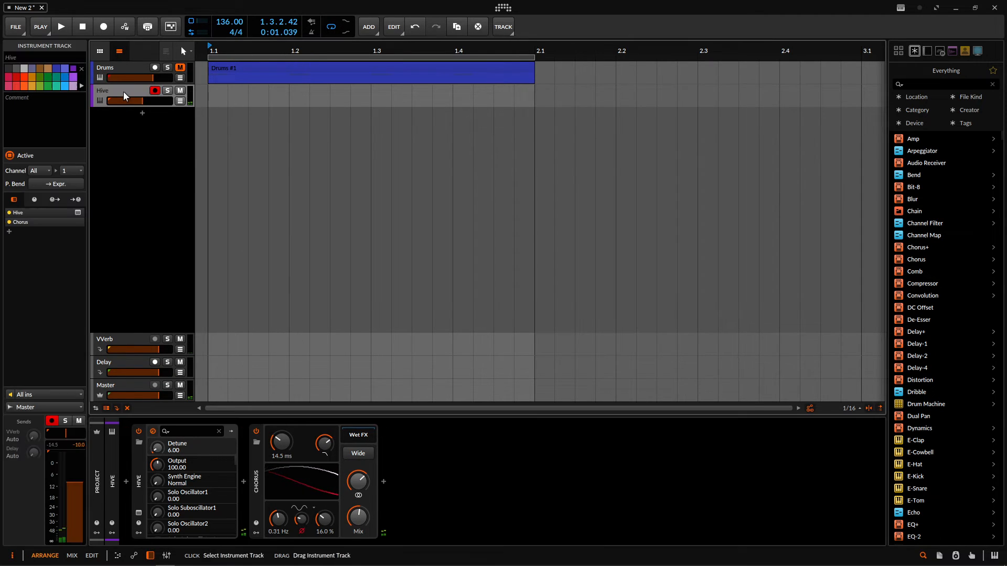
{"action": "left_click", "coordinate": [77, 212]}
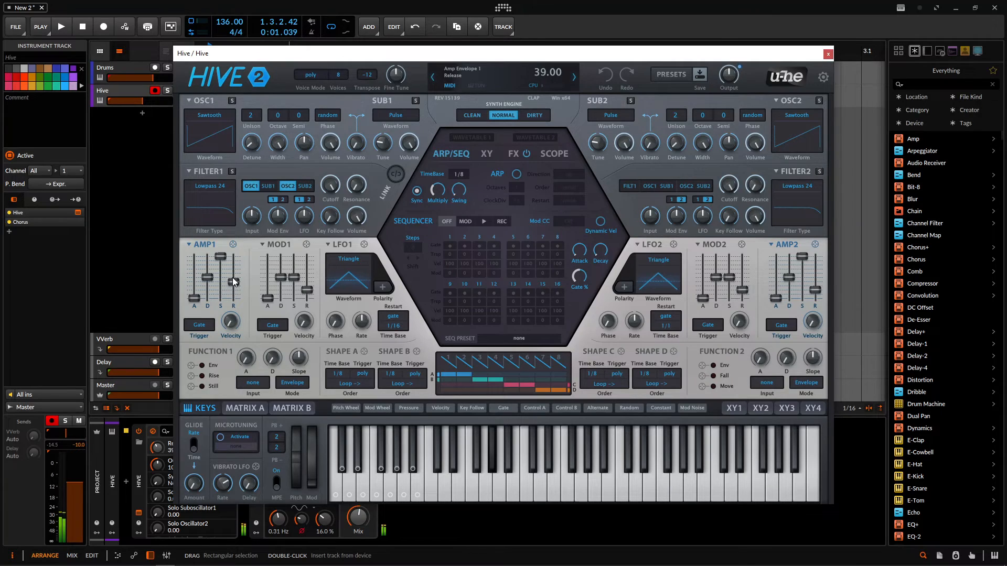
{"action": "left_click_drag", "start_coordinate": [232, 282], "coordinate": [233, 280]}
{"action": "left_click", "coordinate": [207, 245]}
{"action": "left_click", "coordinate": [243, 253]}
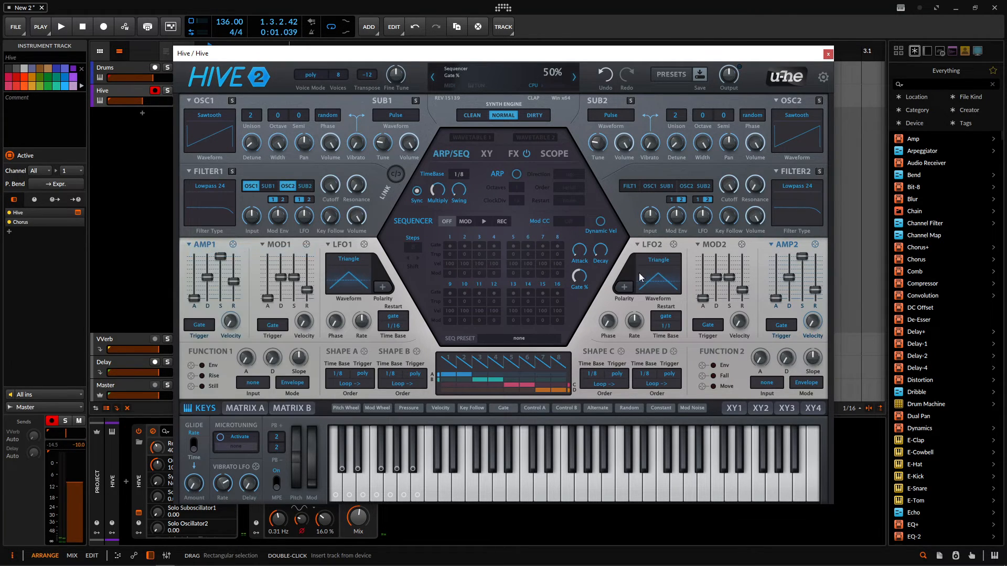
{"action": "left_click", "coordinate": [775, 245]}
{"action": "left_click", "coordinate": [790, 257]}
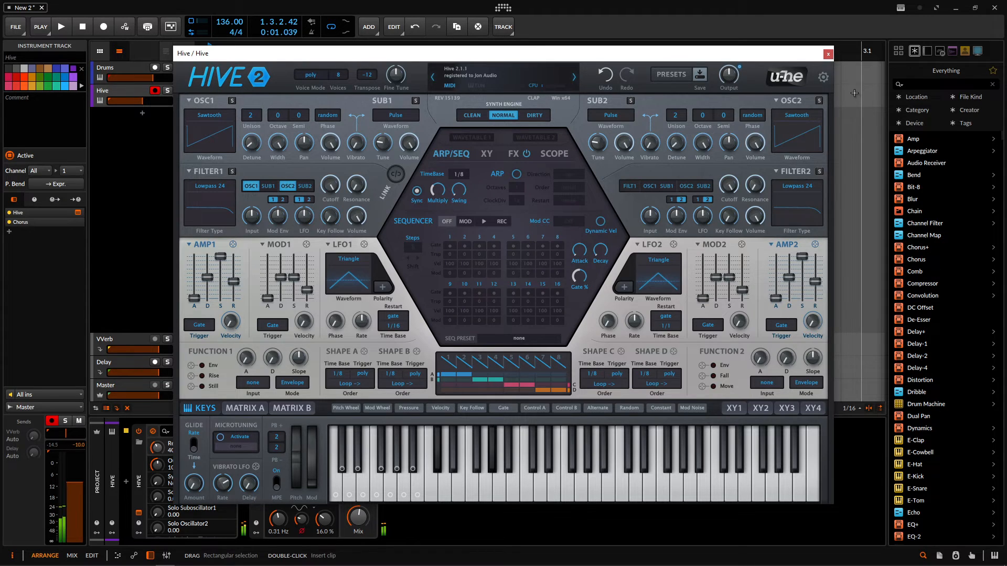
{"action": "left_click", "coordinate": [829, 54]}
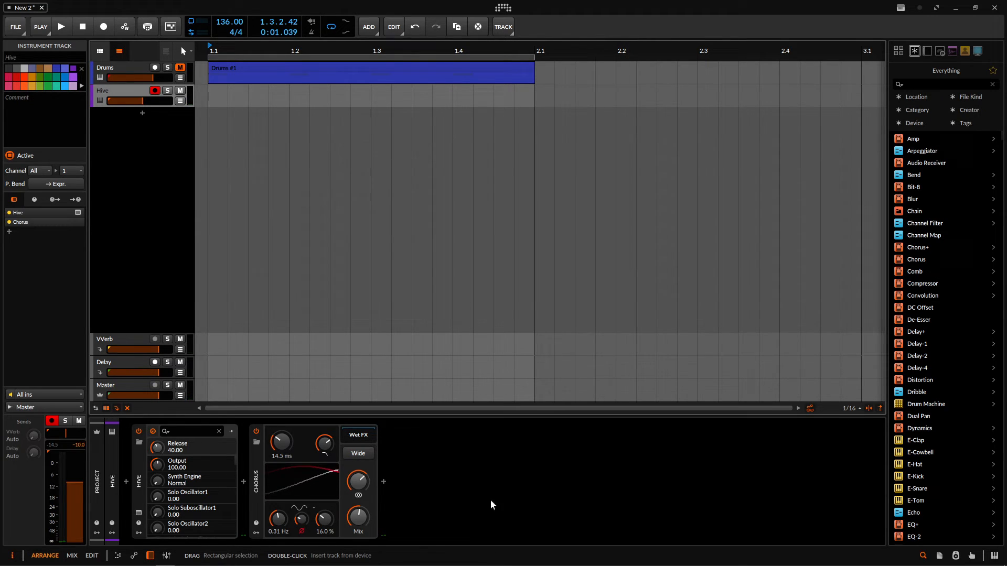
- Insert a Delay+ device after the Chorus and try its Feedback control in the interactive help view
{"action": "left_click", "coordinate": [388, 482]}
{"action": "type", "text": "del"}
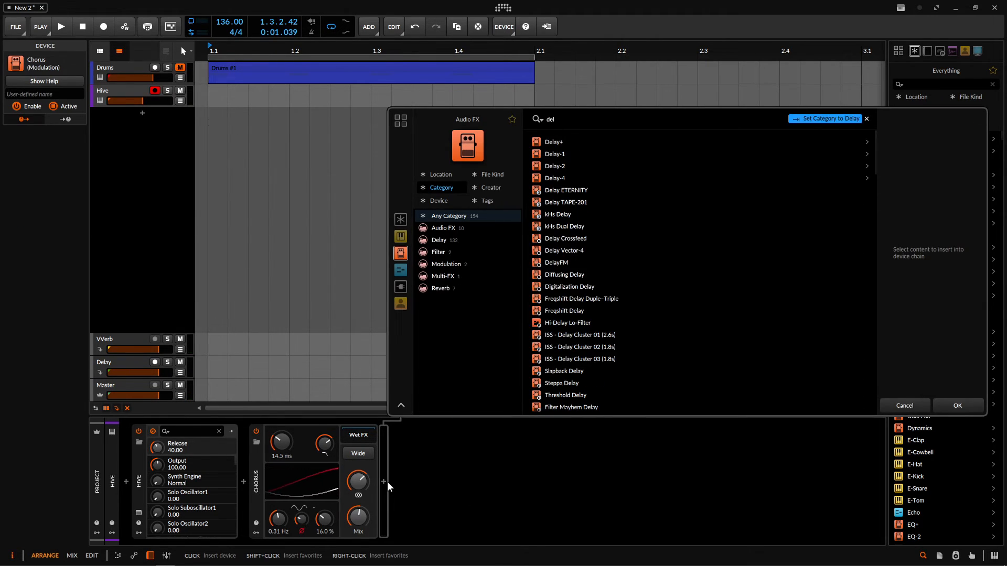
{"action": "double_click", "coordinate": [565, 142]}
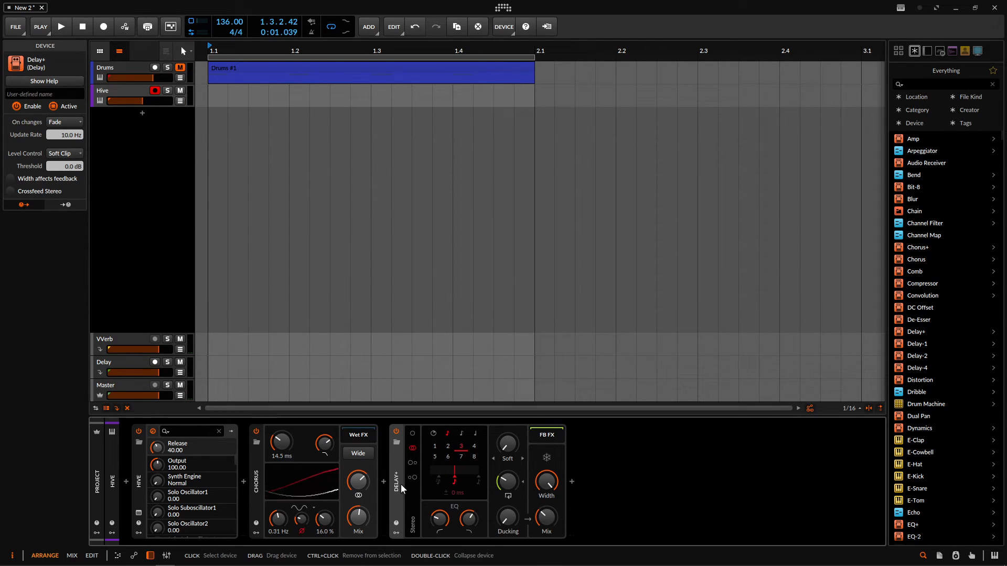
{"action": "key", "text": "F1"}
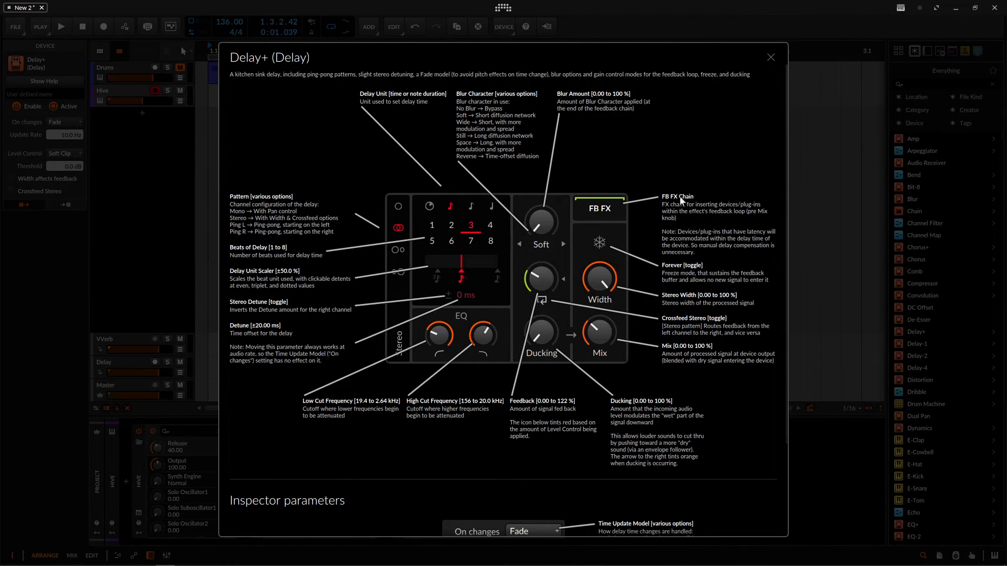
{"action": "left_click_drag", "start_coordinate": [541, 279], "coordinate": [542, 289]}
{"action": "left_click", "coordinate": [771, 57]}
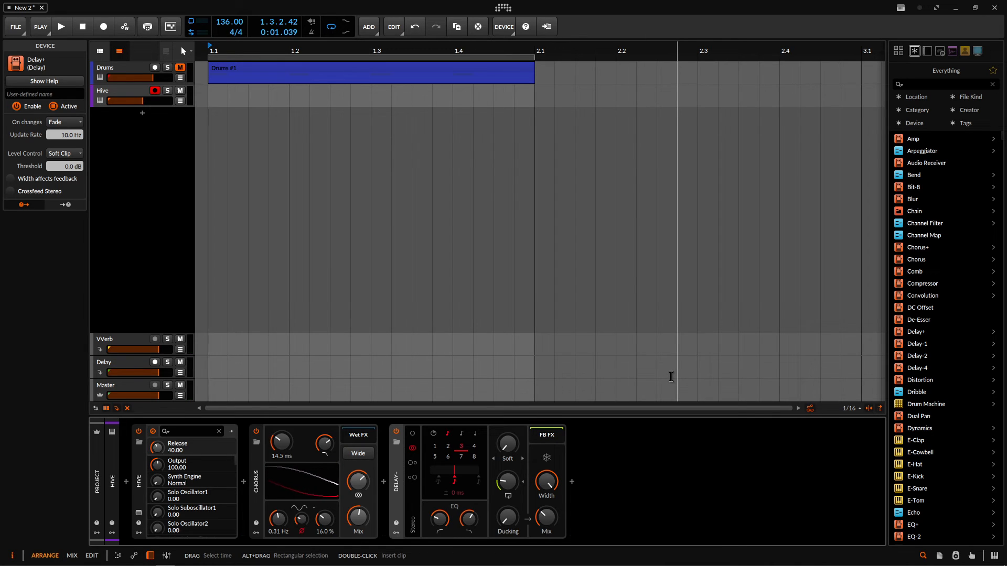
- Add a new FX track and insert a Reverb device on it
{"action": "right_click", "coordinate": [162, 295]}
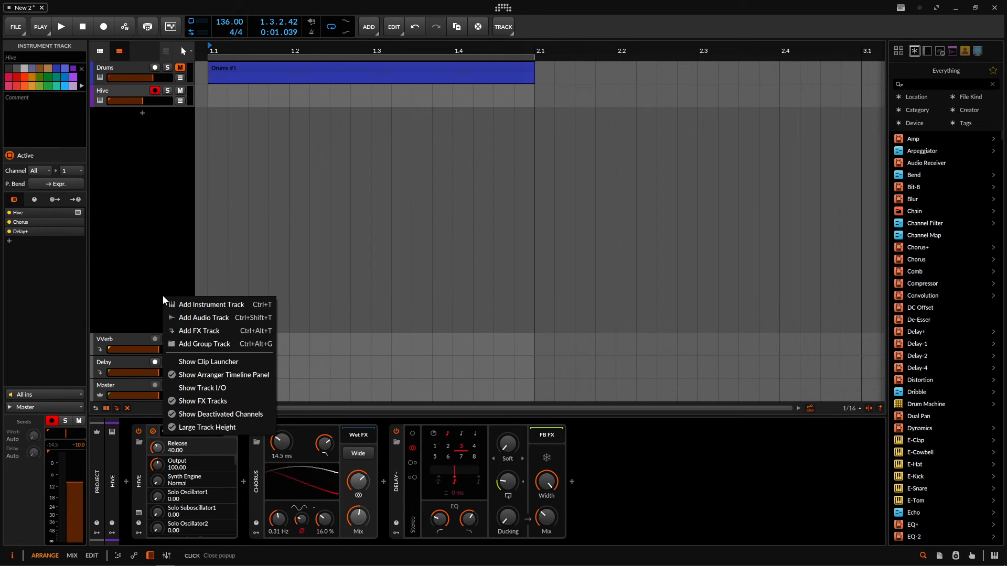
{"action": "left_click", "coordinate": [206, 332]}
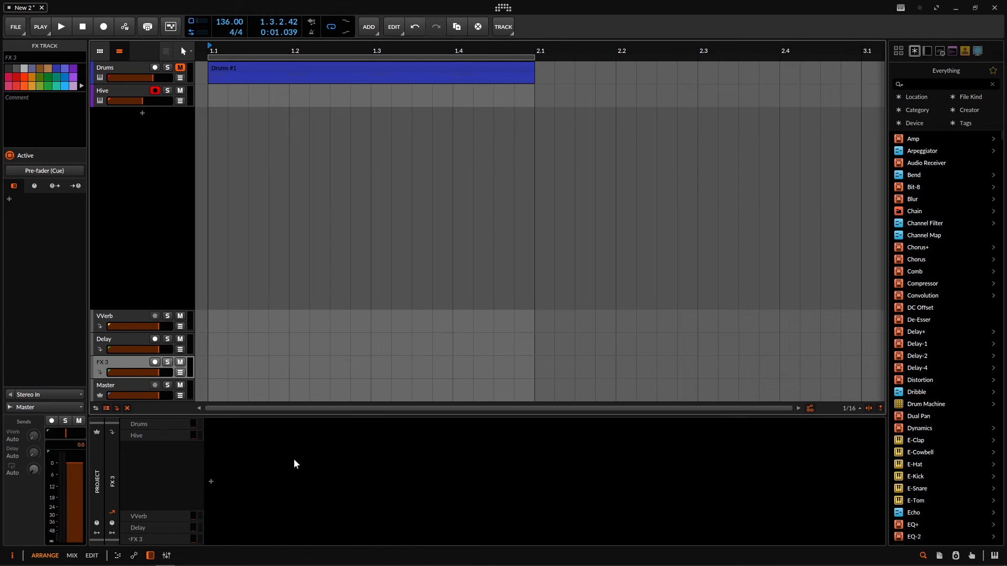
{"action": "left_click", "coordinate": [210, 482]}
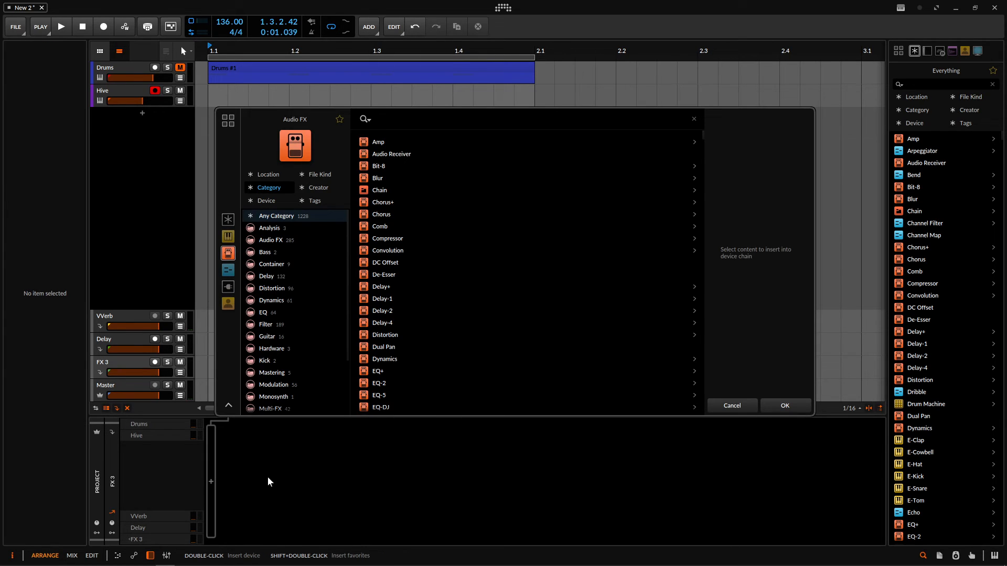
{"action": "type", "text": "reverb"}
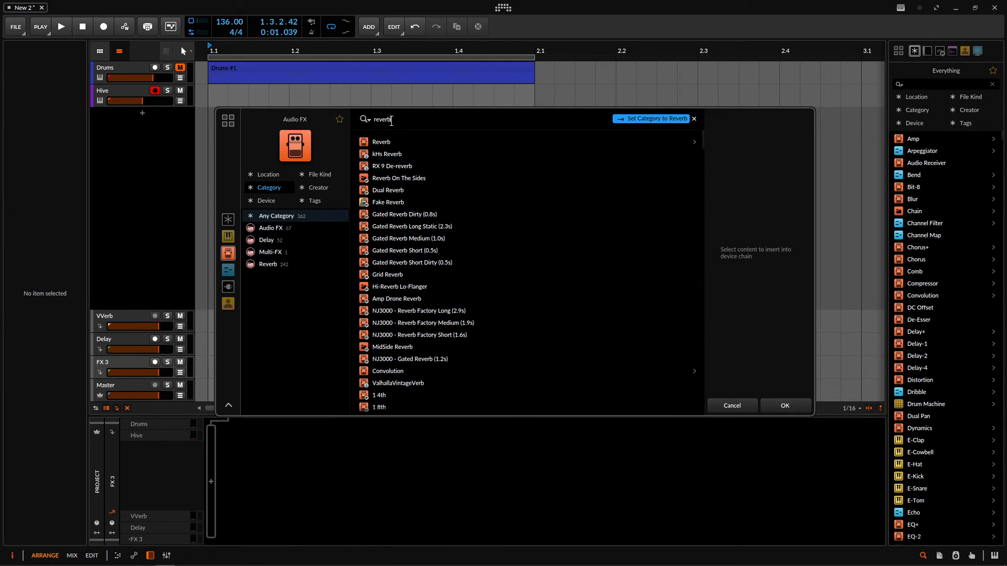
{"action": "double_click", "coordinate": [379, 138]}
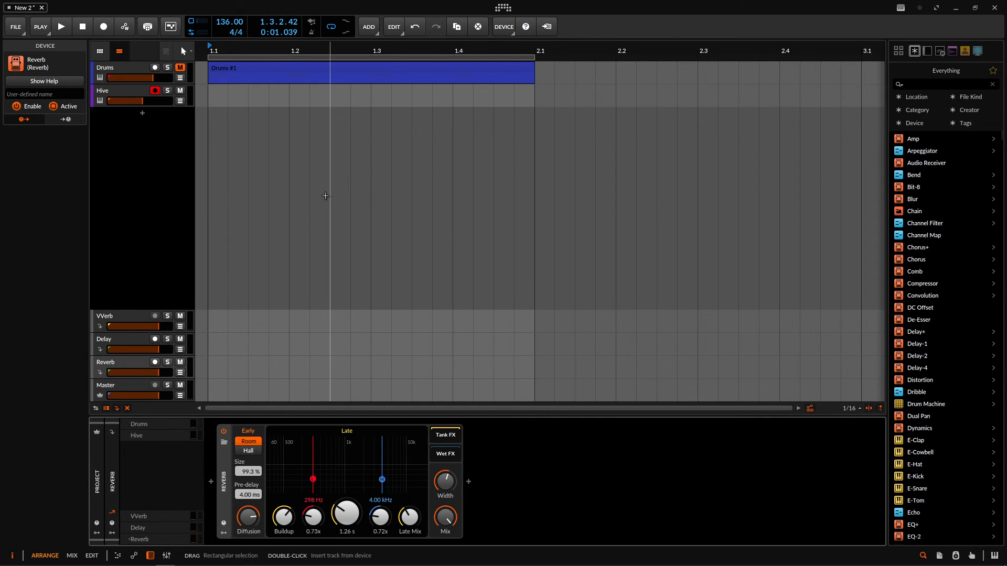
- Audition the Hive track's send to the Reverb FX track up to -0.3 dB, and turn that send back down fully
{"action": "left_click", "coordinate": [109, 94]}
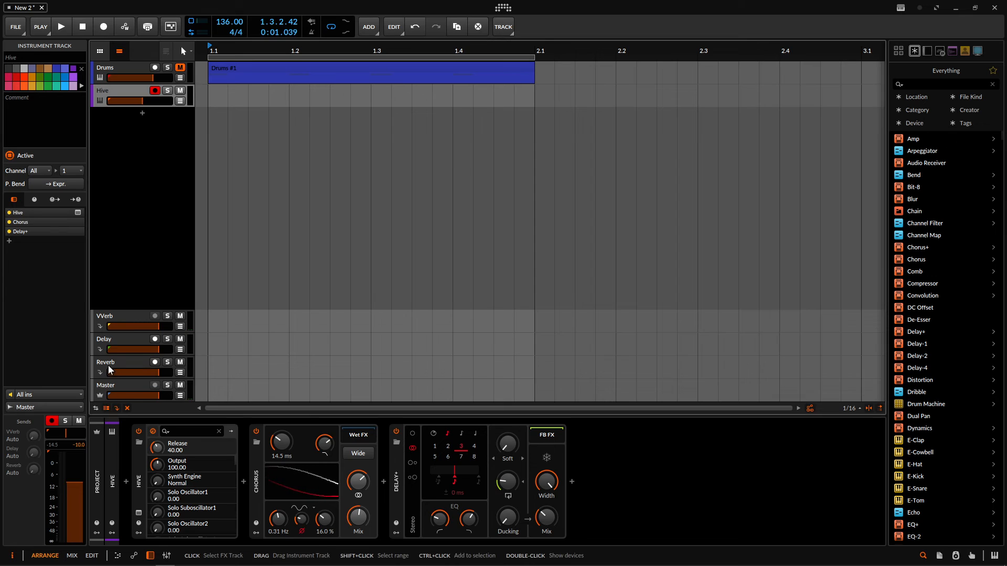
{"action": "mouse_move", "coordinate": [35, 472]}
{"action": "left_mouse_down"}
{"action": "mouse_move", "coordinate": [35, 422]}
{"action": "mouse_move", "coordinate": [36, 472]}
{"action": "left_mouse_up"}
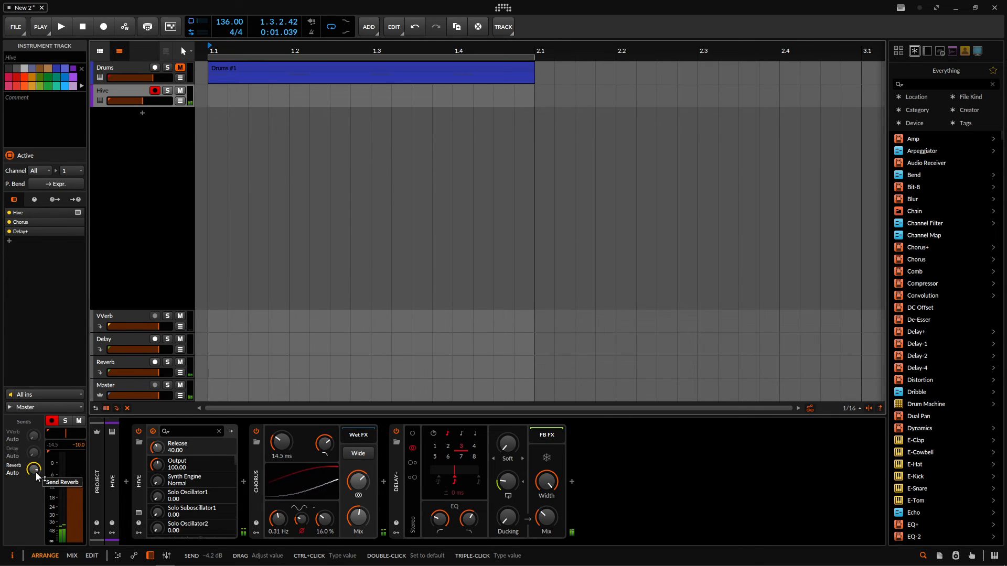
{"action": "mouse_move", "coordinate": [36, 472]}
{"action": "left_mouse_down"}
{"action": "mouse_move", "coordinate": [36, 462]}
{"action": "mouse_move", "coordinate": [36, 471]}
{"action": "left_mouse_up"}
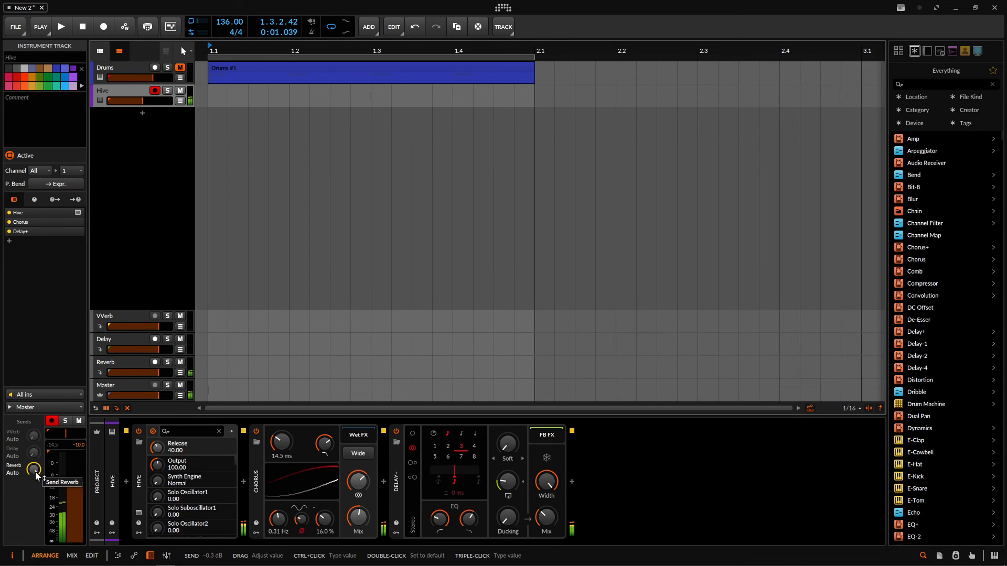
{"action": "left_click_drag", "start_coordinate": [36, 471], "coordinate": [35, 503]}
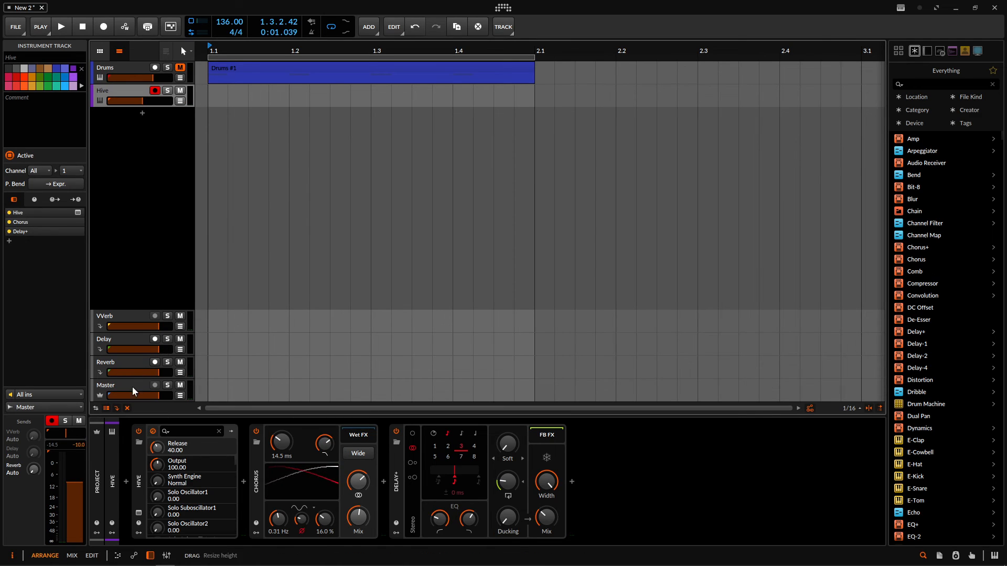
- View the VVerb FX track, audition Hive's VVerb send at -2.5 dB, and switch back to its Reverb send
{"action": "left_click", "coordinate": [119, 315]}
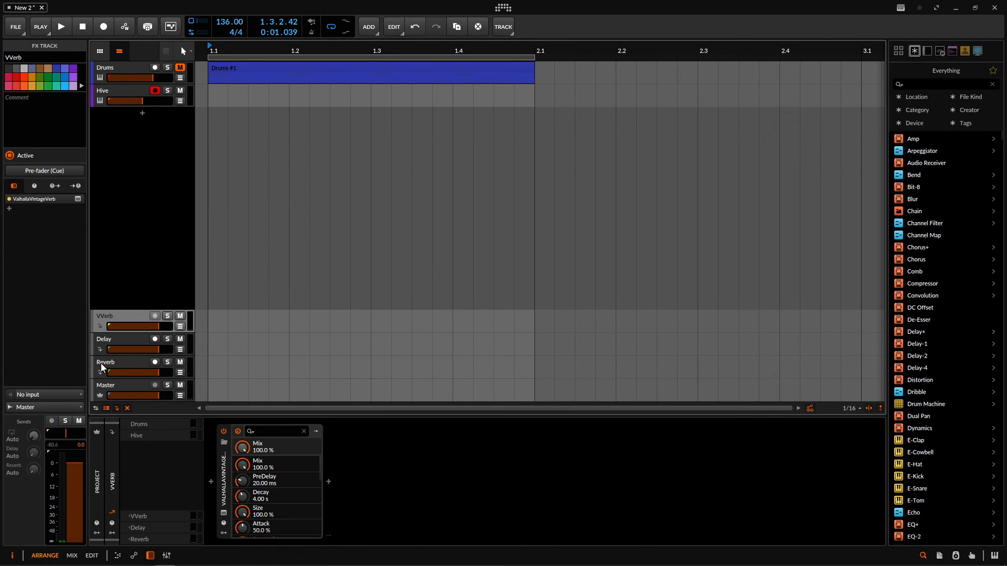
{"action": "left_click", "coordinate": [131, 92]}
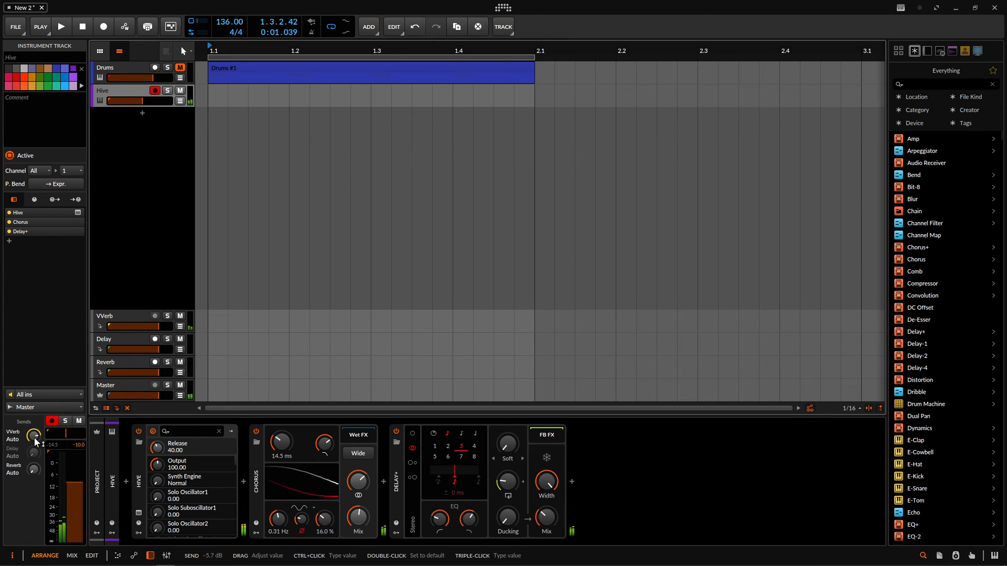
{"action": "scroll", "coordinate": [34, 438], "scroll_direction": "up", "scroll_amount": 3}
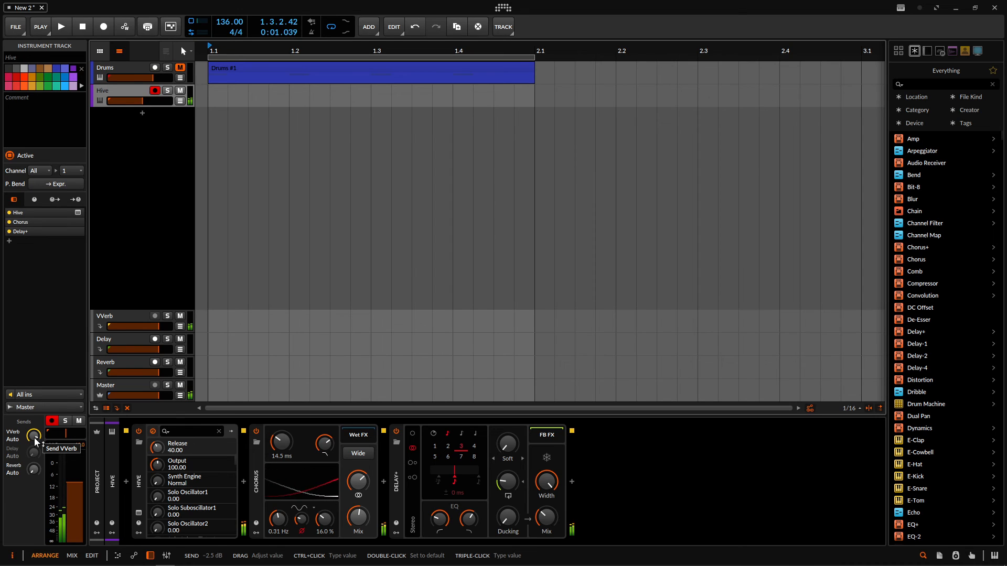
{"action": "left_click_drag", "start_coordinate": [34, 437], "coordinate": [33, 411]}
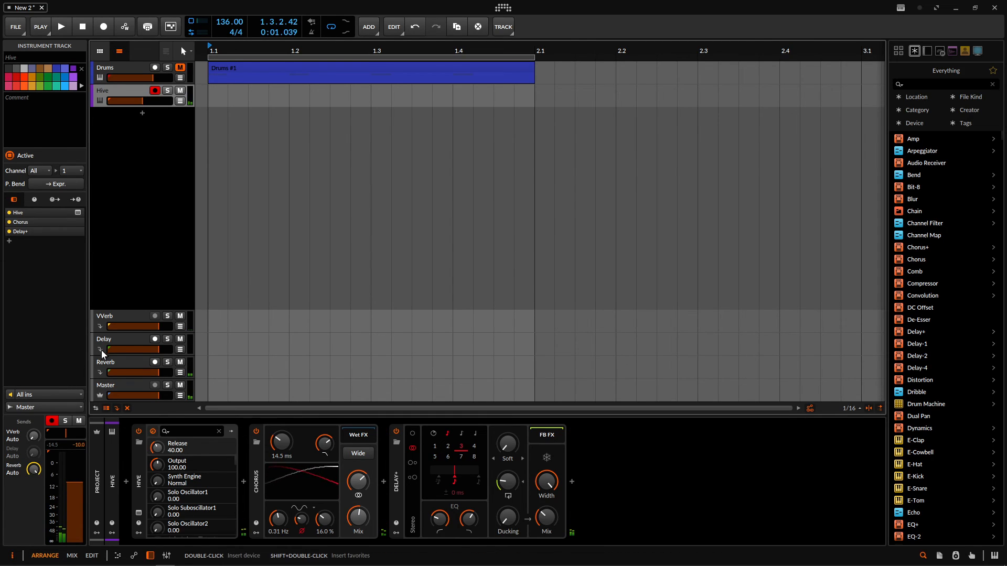
- Set the Hive track's VVerb send to -8.9 dB alongside its Reverb send, and show the Delay FX track's device
{"action": "left_click", "coordinate": [110, 339]}
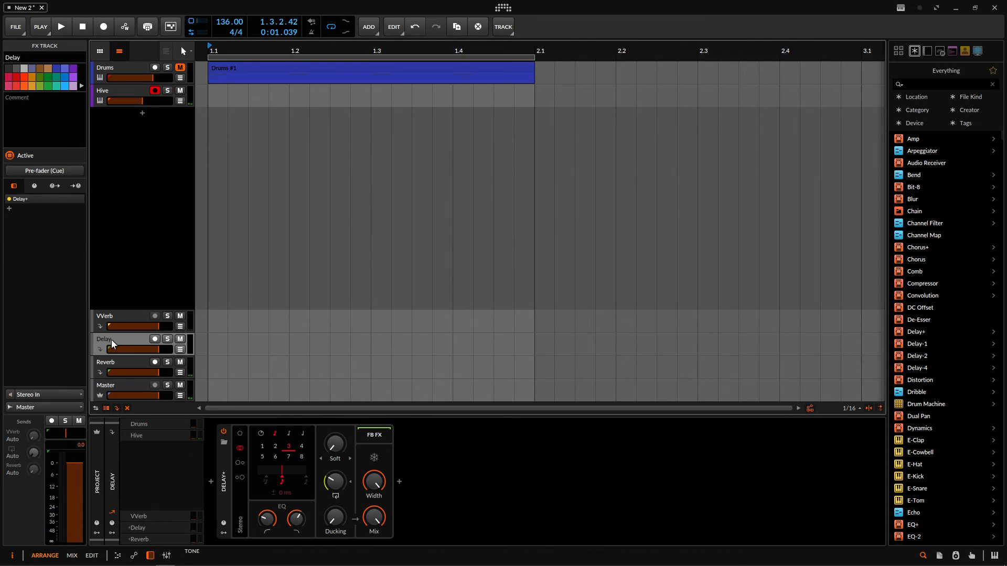
{"action": "left_click", "coordinate": [137, 365]}
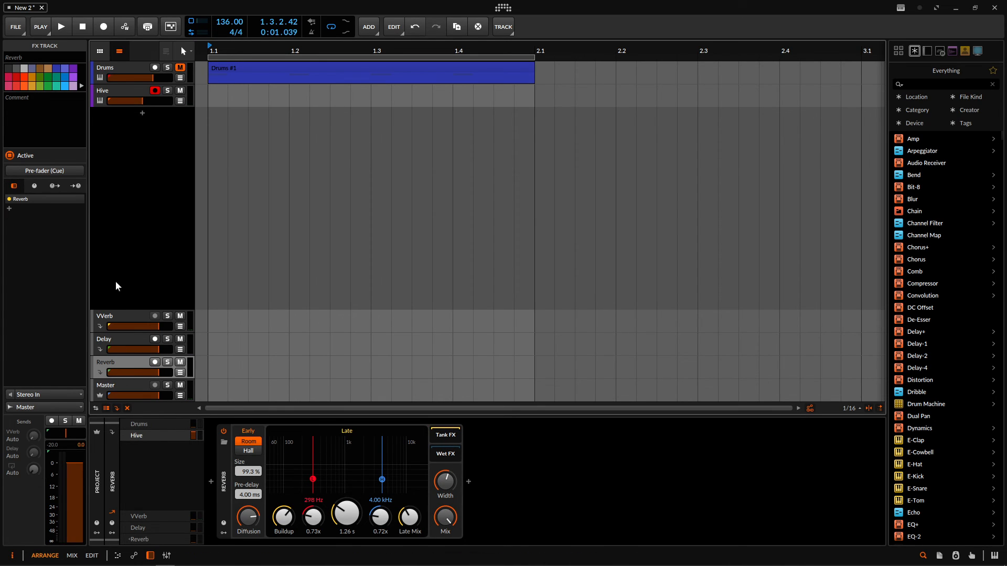
{"action": "left_click", "coordinate": [118, 90]}
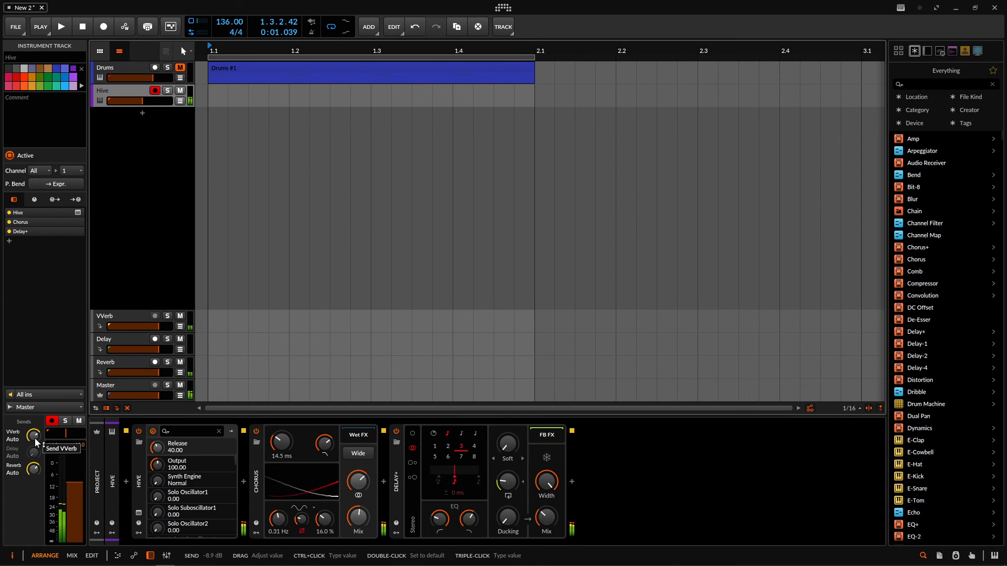
{"action": "left_click", "coordinate": [133, 340]}
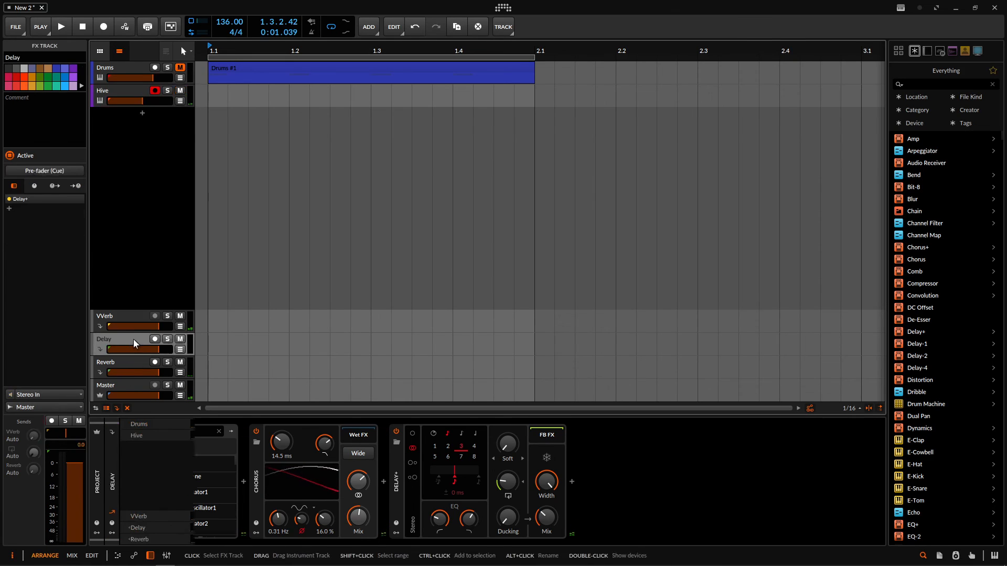